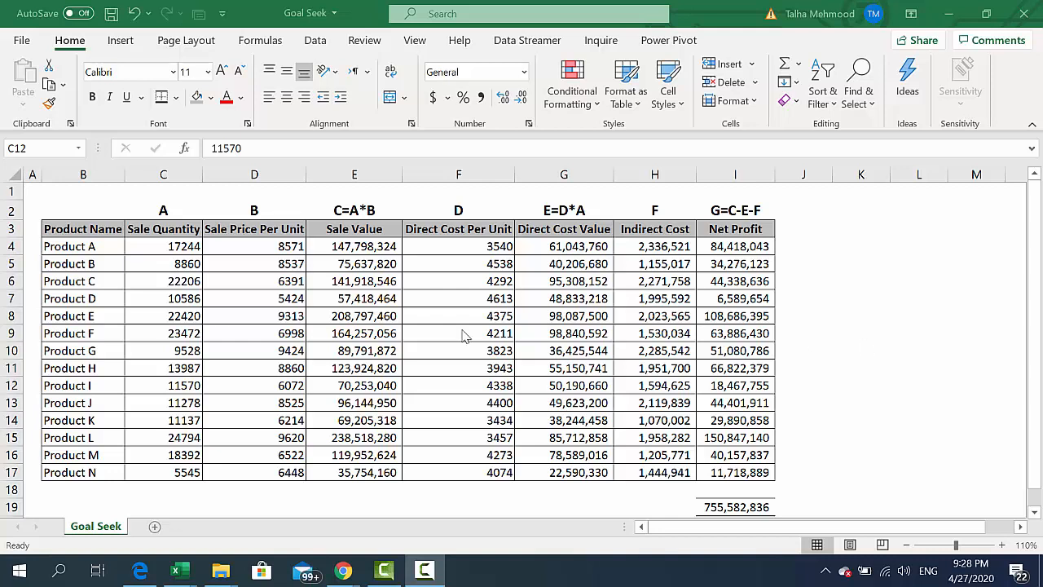
Select the product names from Product A to Product N to review the product list
{"action": "left_click", "coordinate": [336, 293]}
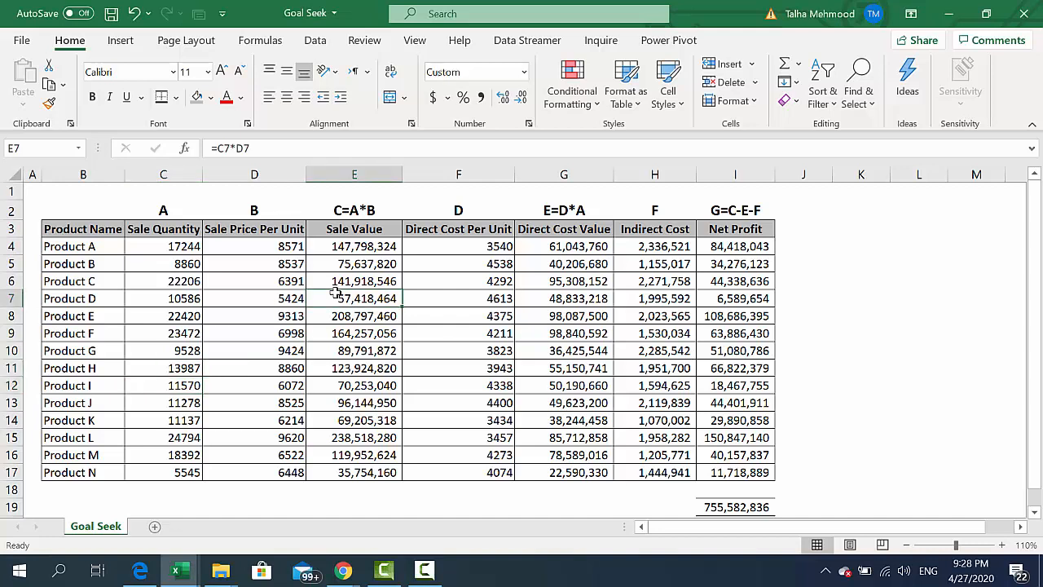
{"action": "key", "text": "Left"}
{"action": "key", "text": "Up"}
{"action": "key", "text": "Left"}
{"action": "key", "text": "Up"}
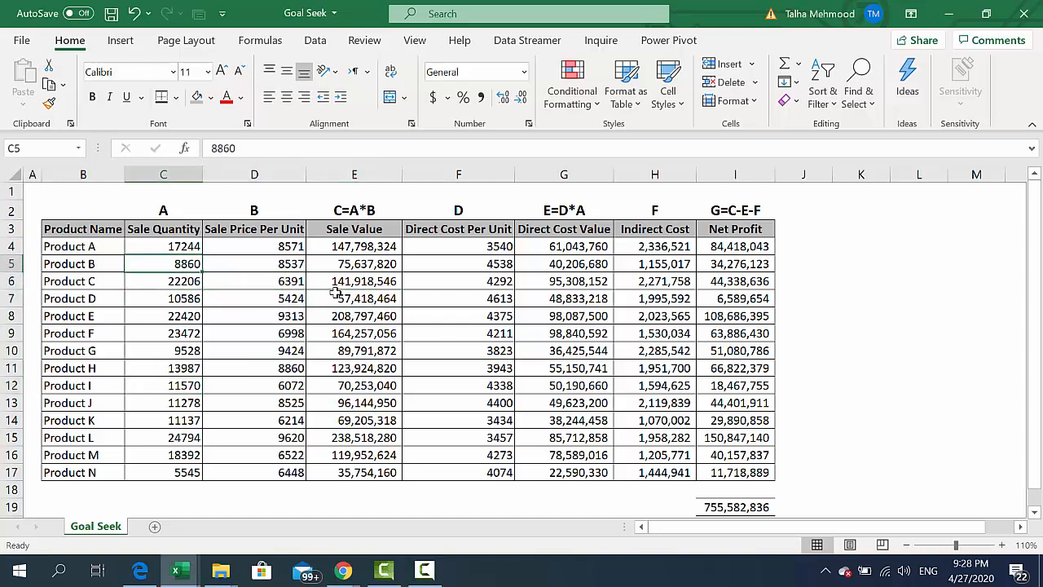
{"action": "key", "text": "Left"}
{"action": "key", "text": "Up"}
{"action": "key", "text": "ctrl+shift+Down"}
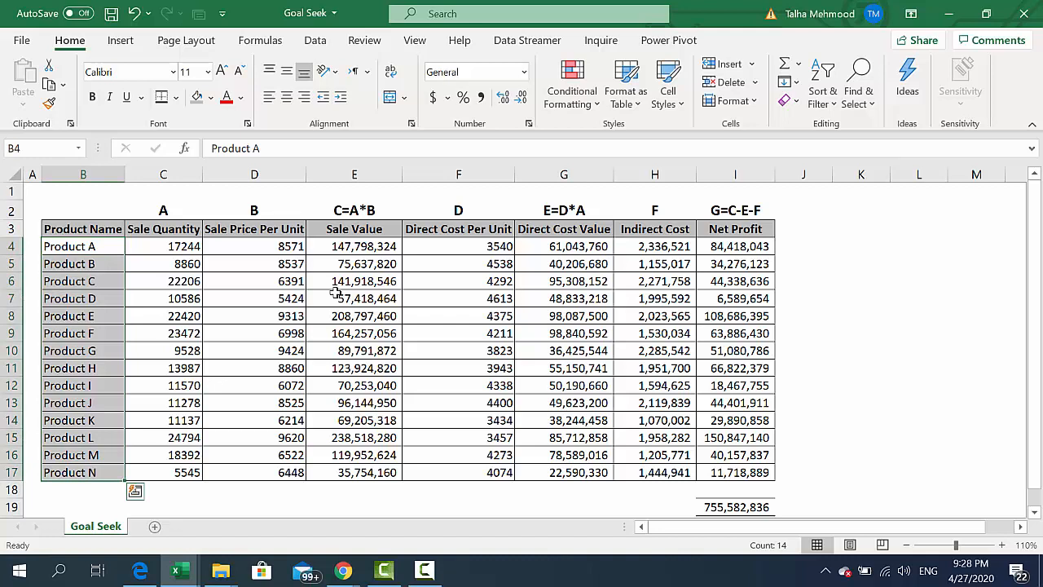
Examine Product A's sale quantity, sale price per unit and the formula behind its sale value
{"action": "key", "text": "Right"}
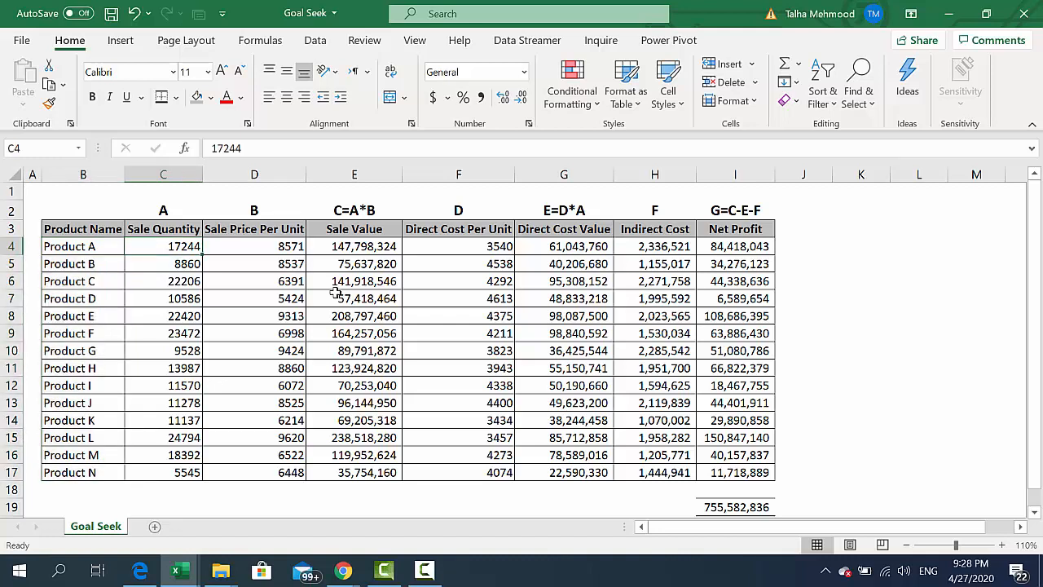
{"action": "key", "text": "Right"}
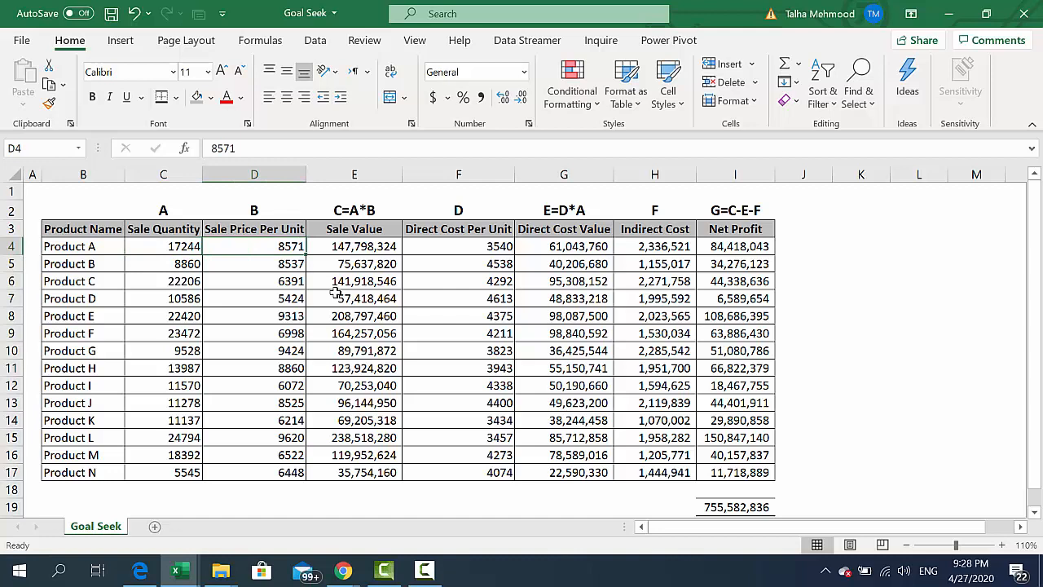
{"action": "key", "text": "Right"}
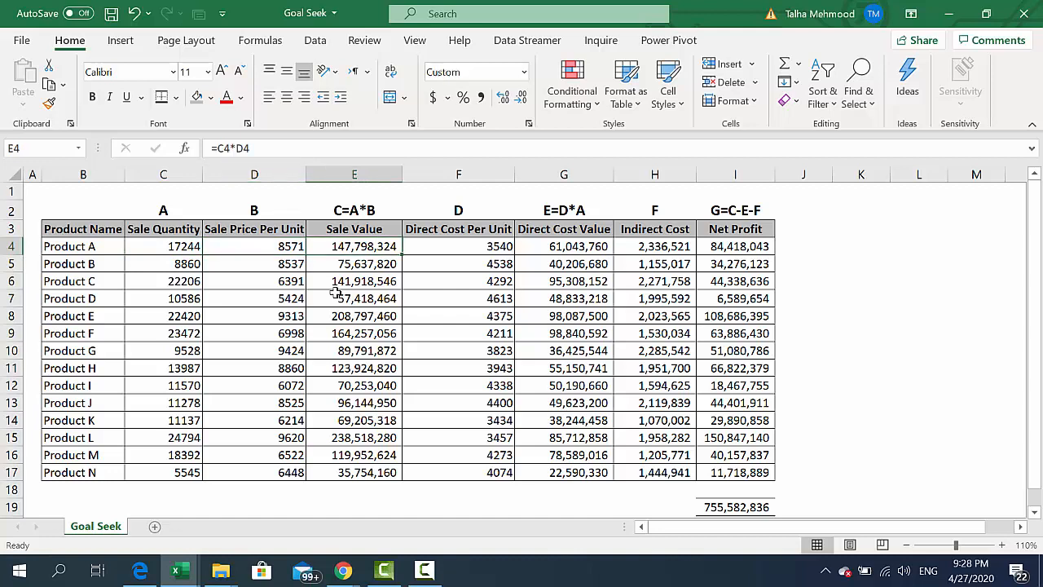
{"action": "key", "text": "Left"}
{"action": "key", "text": "Left"}
{"action": "key", "text": "Right"}
{"action": "key", "text": "Right"}
Trace how Product A's direct cost value derives from its sale quantity and direct cost per unit
{"action": "key", "text": "Right"}
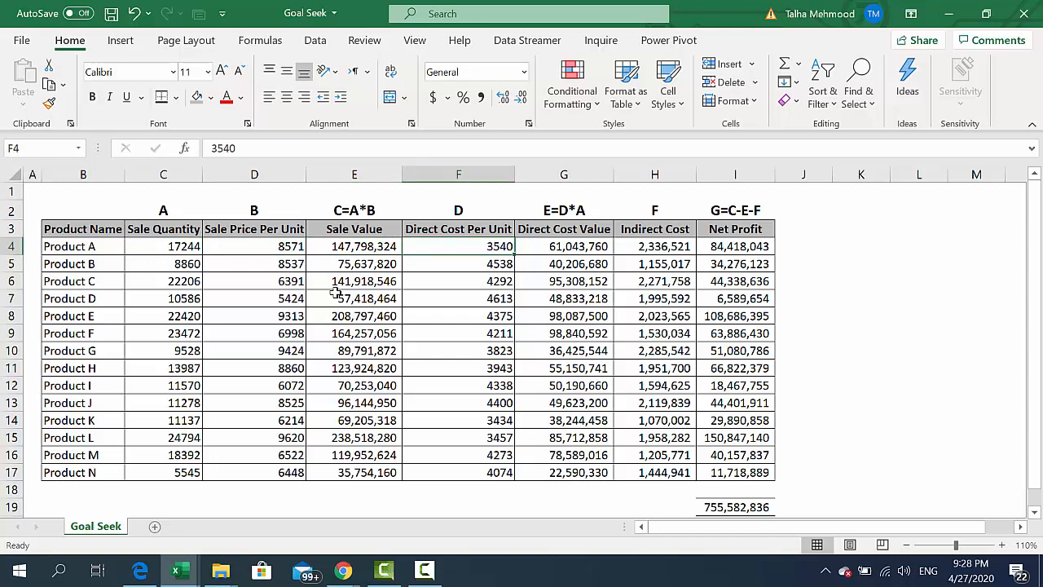
{"action": "key", "text": "Left"}
{"action": "key", "text": "Left"}
{"action": "key", "text": "Left"}
{"action": "key", "text": "Right"}
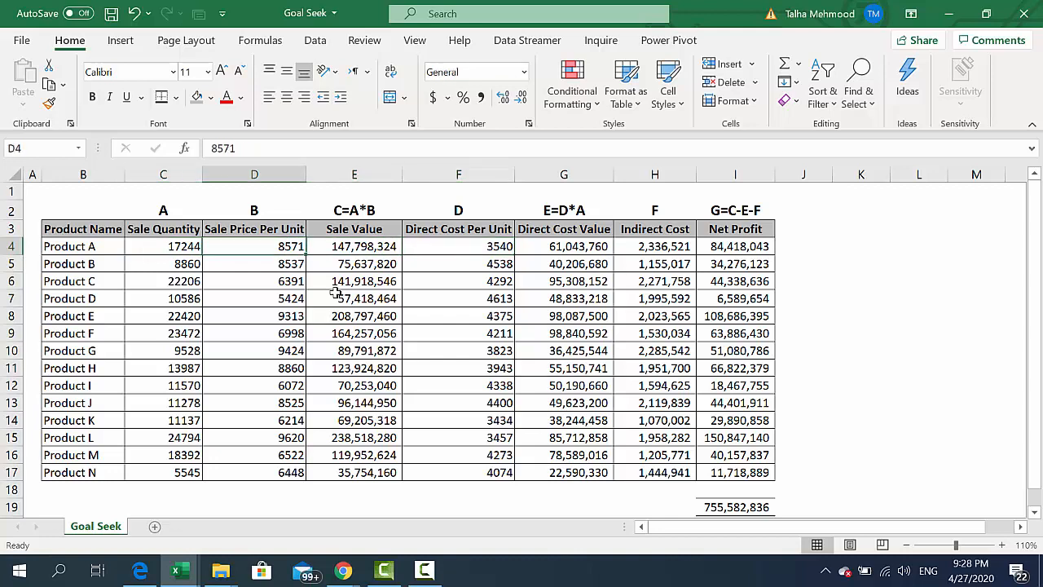
{"action": "key", "text": "Right"}
{"action": "key", "text": "Left"}
{"action": "key", "text": "Left"}
{"action": "key", "text": "Left"}
{"action": "key", "text": "Right"}
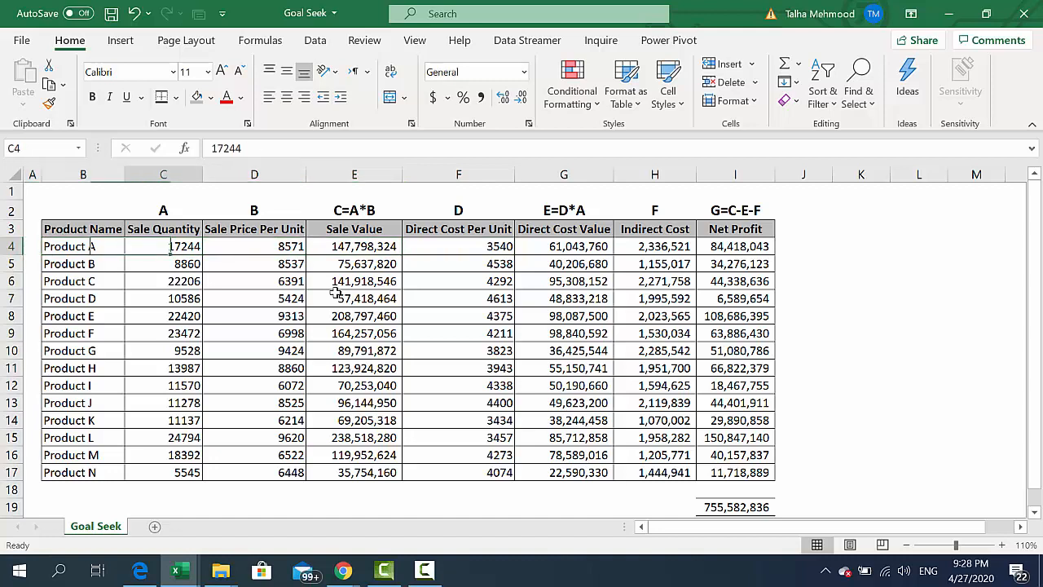
{"action": "key", "text": "Right"}
{"action": "key", "text": "Right"}
{"action": "key", "text": "Right"}
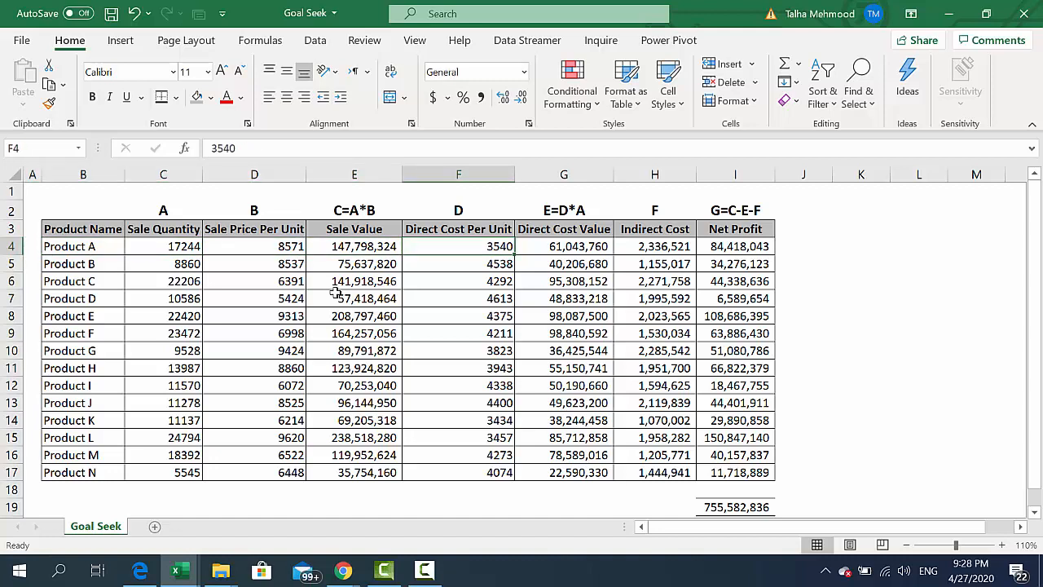
{"action": "key", "text": "Right"}
{"action": "key", "text": "Left"}
{"action": "key", "text": "Left"}
{"action": "key", "text": "Left"}
{"action": "key", "text": "Left"}
{"action": "key", "text": "Left"}
{"action": "key", "text": "Right"}
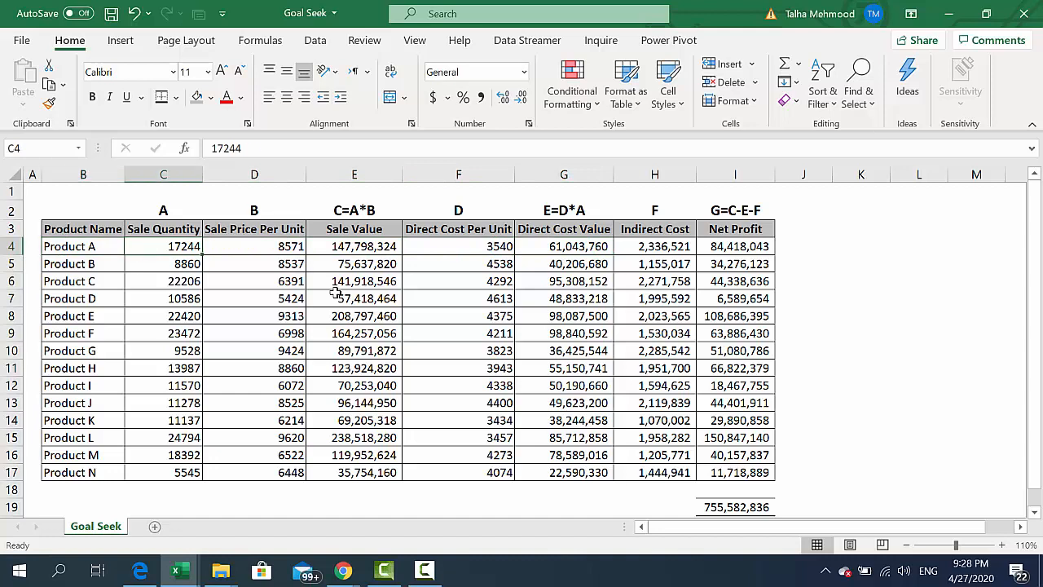
{"action": "key", "text": "Right"}
{"action": "key", "text": "Right"}
{"action": "key", "text": "Right"}
{"action": "key", "text": "Right"}
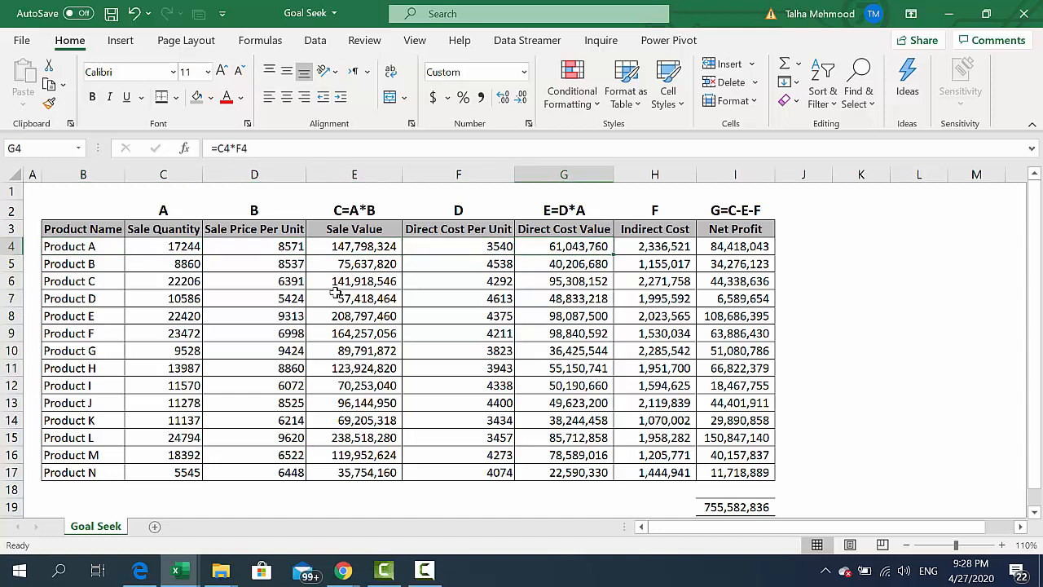
Examine Product A's indirect cost and the formula that calculates its net profit
{"action": "key", "text": "Right"}
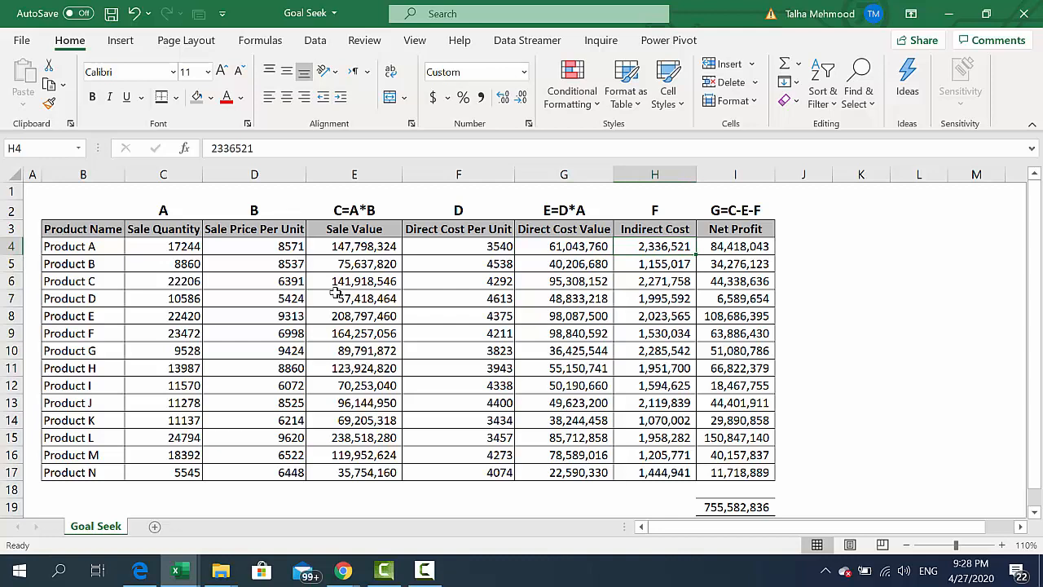
{"action": "key", "text": "Right"}
{"action": "key", "text": "Left"}
{"action": "key", "text": "Left"}
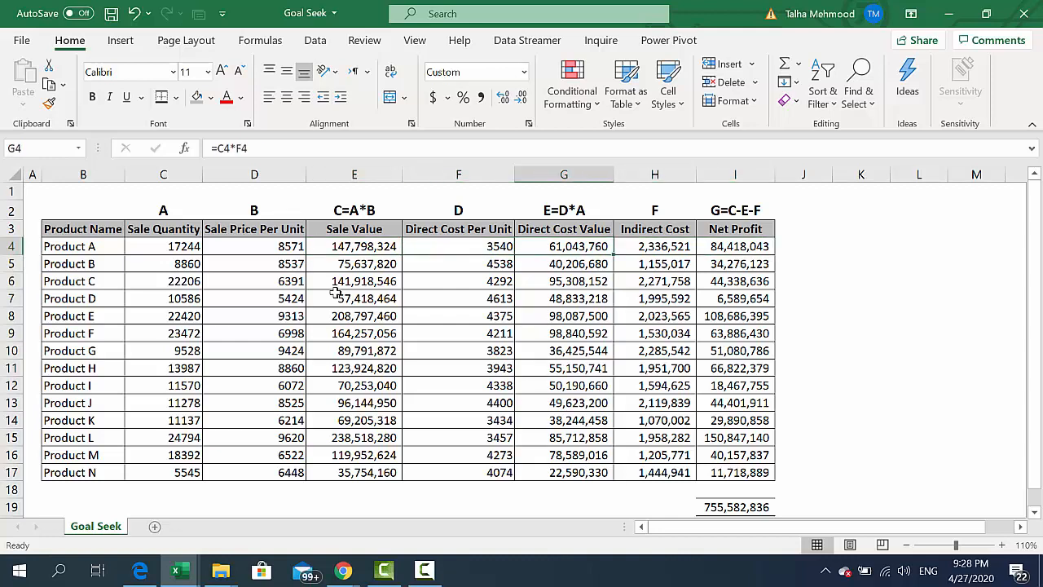
{"action": "key", "text": "Right"}
{"action": "key", "text": "Right"}
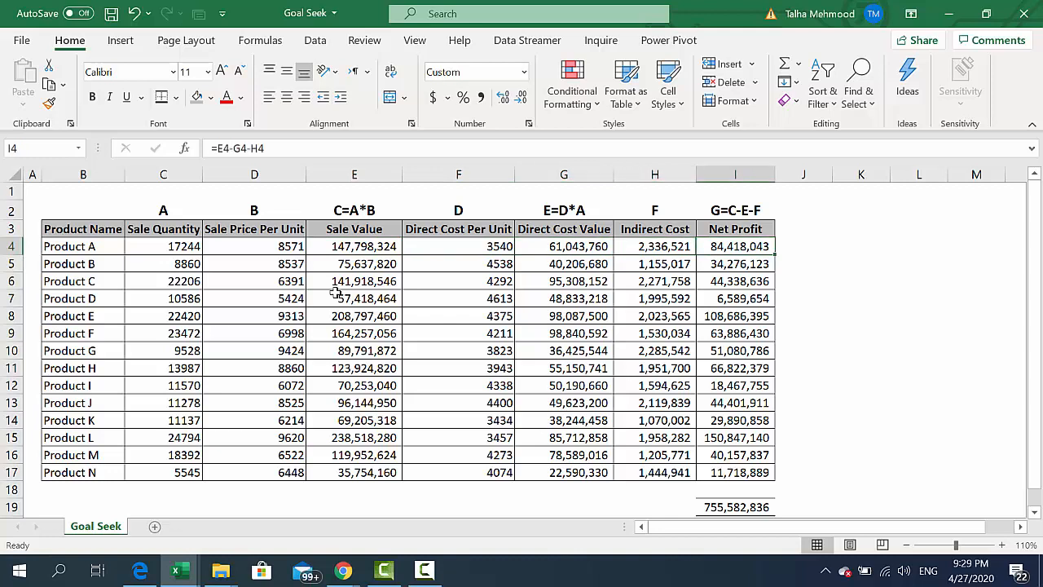
Review the net profit formulas of the individual products in column I
{"action": "key", "text": "Down"}
{"action": "key", "text": "Down"}
{"action": "key", "text": "Down"}
{"action": "key", "text": "Down"}
{"action": "key", "text": "Down"}
{"action": "key", "text": "Down"}
{"action": "key", "text": "Down"}
{"action": "key", "text": "Down"}
{"action": "key", "text": "Down"}
{"action": "key", "text": "Down"}
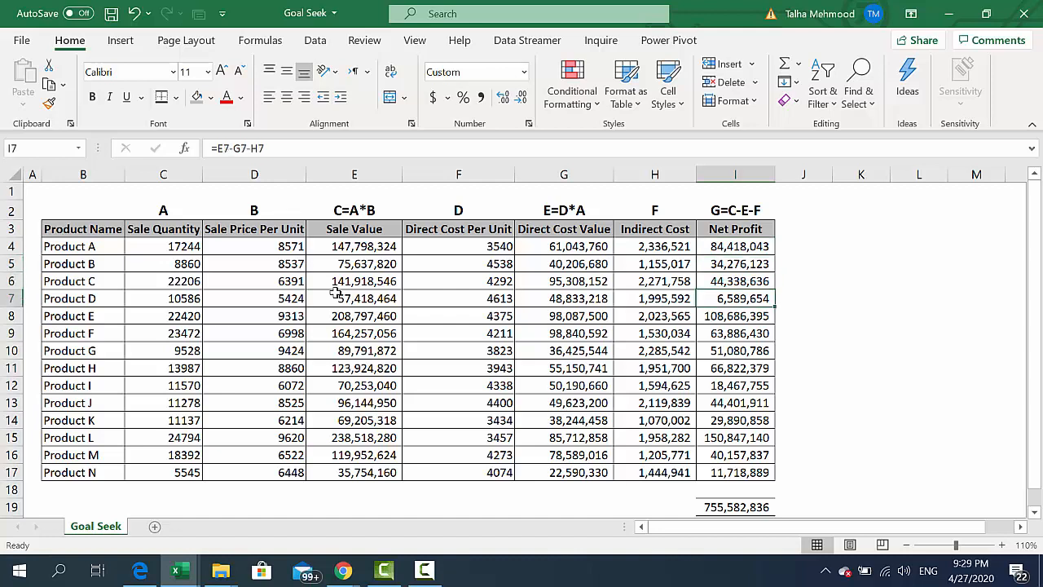
{"action": "key", "text": "Down"}
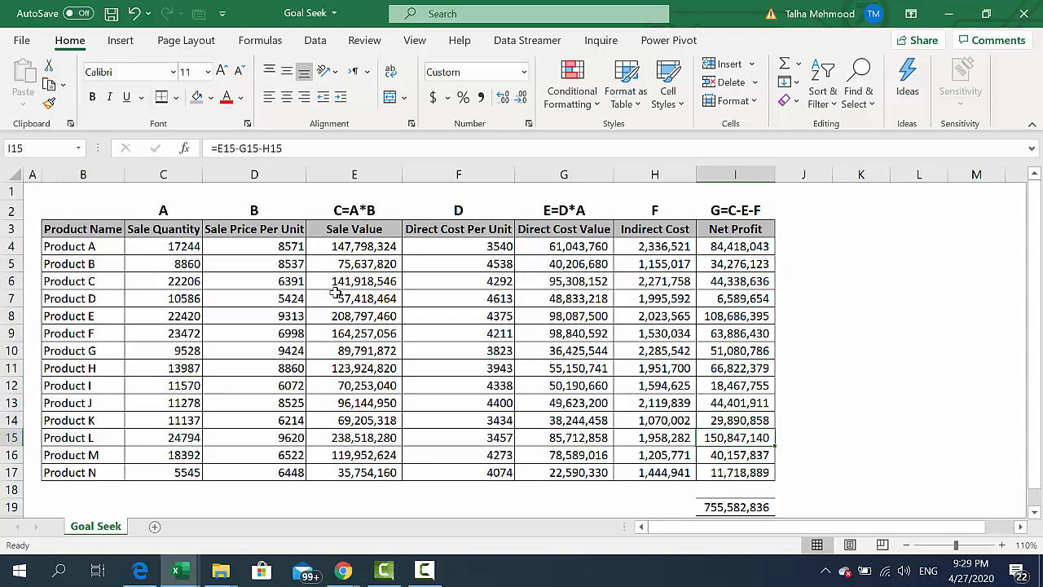
{"action": "key", "text": "Up"}
{"action": "key", "text": "Up"}
{"action": "key", "text": "Up"}
{"action": "key", "text": "Up"}
{"action": "key", "text": "Up"}
{"action": "key", "text": "Up"}
{"action": "key", "text": "Up"}
{"action": "key", "text": "Up"}
{"action": "key", "text": "Up"}
{"action": "key", "text": "Up"}
{"action": "key", "text": "Up"}
Inspect the total net profit formula in cell I19
{"action": "key", "text": "Down"}
{"action": "key", "text": "Down"}
{"action": "key", "text": "Down"}
{"action": "key", "text": "Down"}
{"action": "key", "text": "Down"}
{"action": "key", "text": "Down"}
{"action": "key", "text": "Down"}
{"action": "key", "text": "Down"}
{"action": "key", "text": "Down"}
{"action": "key", "text": "Down"}
{"action": "key", "text": "Down"}
{"action": "key", "text": "Down"}
{"action": "key", "text": "Down"}
{"action": "key", "text": "Down"}
{"action": "key", "text": "Down"}
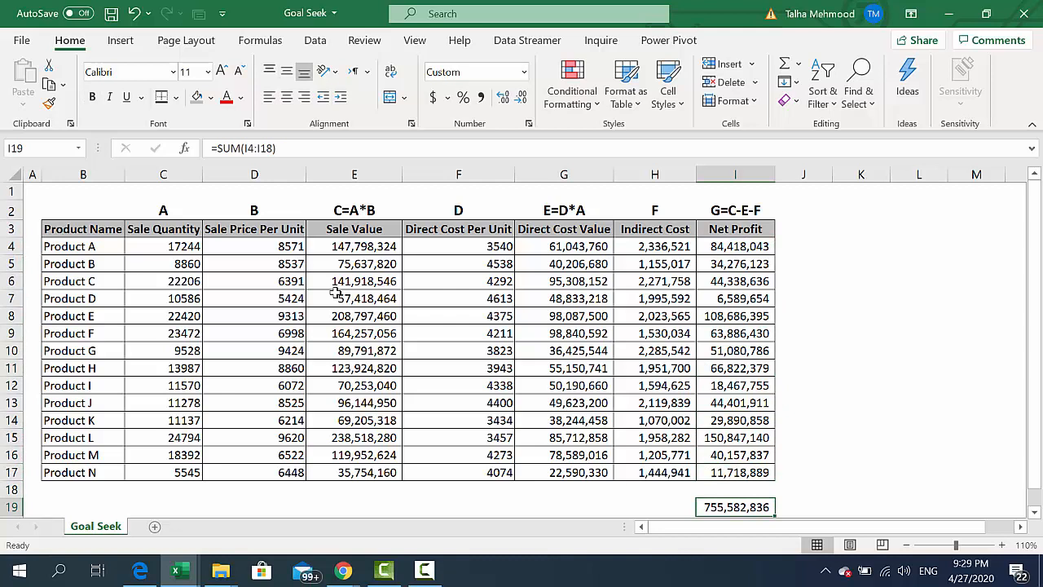
{"action": "key", "text": "Right"}
{"action": "key", "text": "Left"}
Review Product H's row from its net profit back to its sale quantity in C11
{"action": "key", "text": "Up"}
{"action": "key", "text": "Up"}
{"action": "key", "text": "Up"}
{"action": "key", "text": "Up"}
{"action": "key", "text": "Up"}
{"action": "key", "text": "Up"}
{"action": "key", "text": "Up"}
{"action": "key", "text": "Up"}
{"action": "key", "text": "Left"}
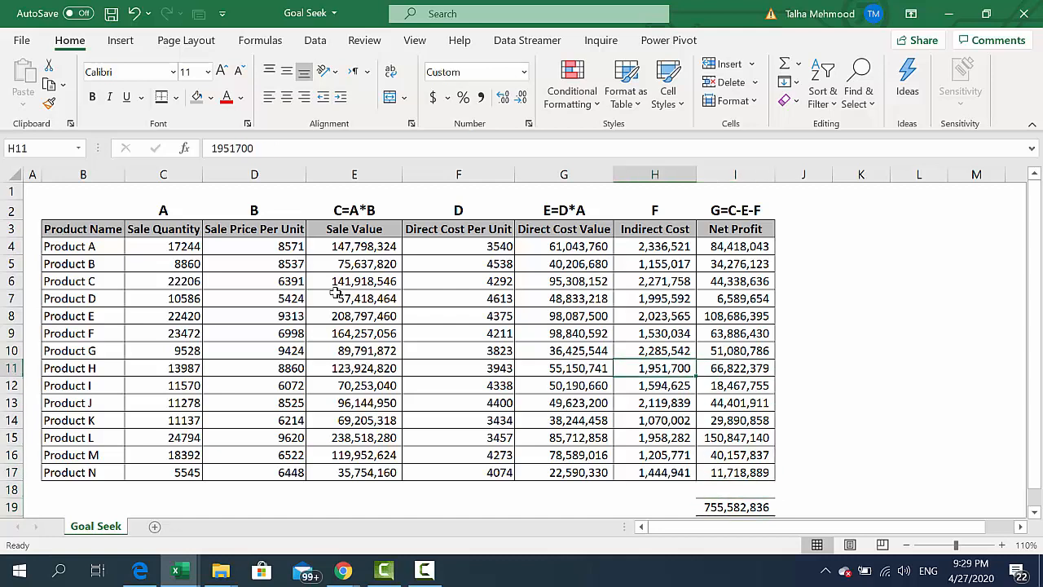
{"action": "key", "text": "Left"}
{"action": "key", "text": "Left"}
{"action": "key", "text": "Left"}
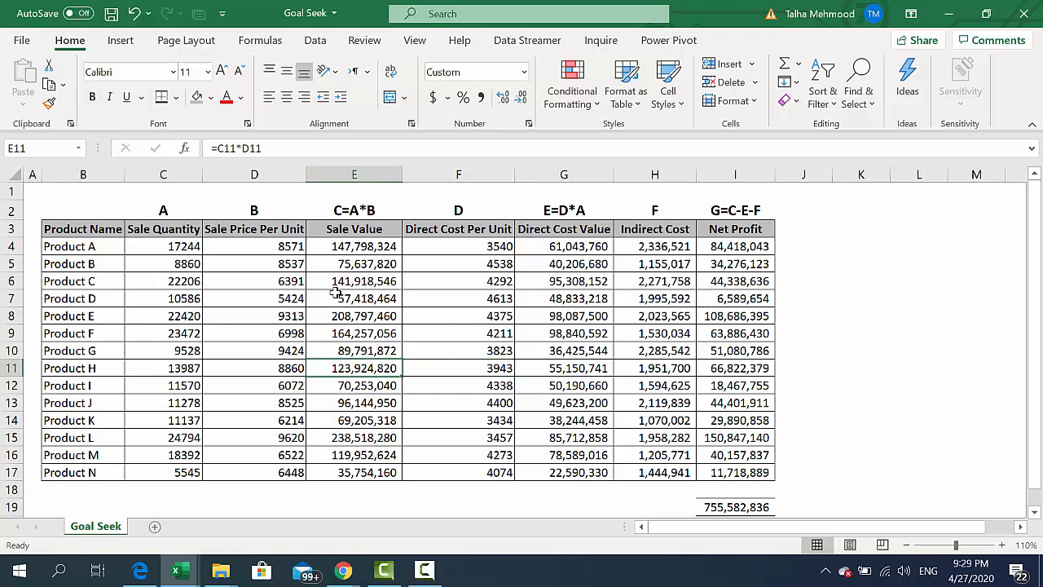
{"action": "key", "text": "Left"}
{"action": "key", "text": "Left"}
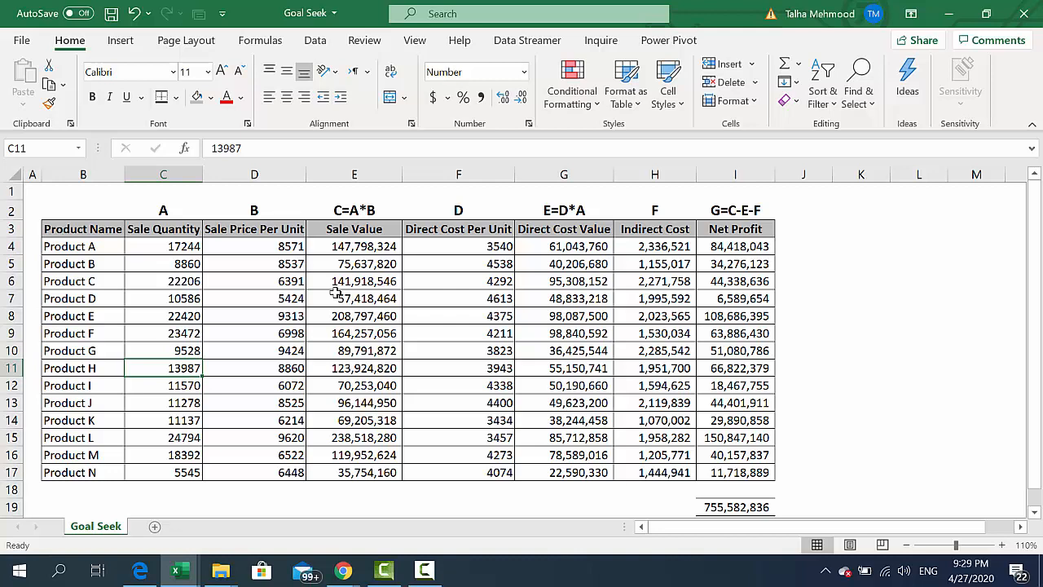
{"action": "key", "text": "Right"}
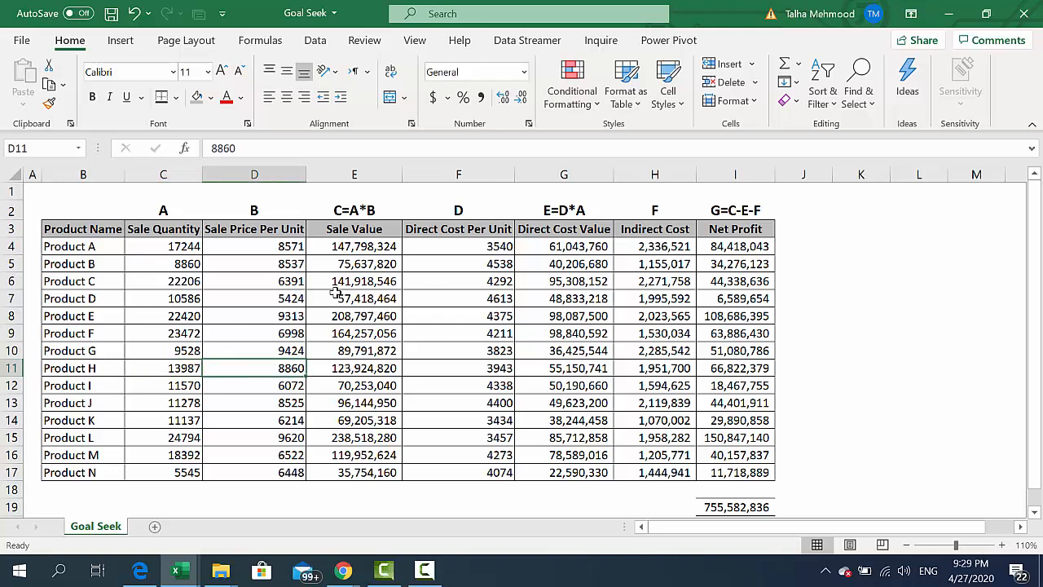
{"action": "key", "text": "Left"}
{"action": "key", "text": "Down"}
{"action": "key", "text": "Up"}
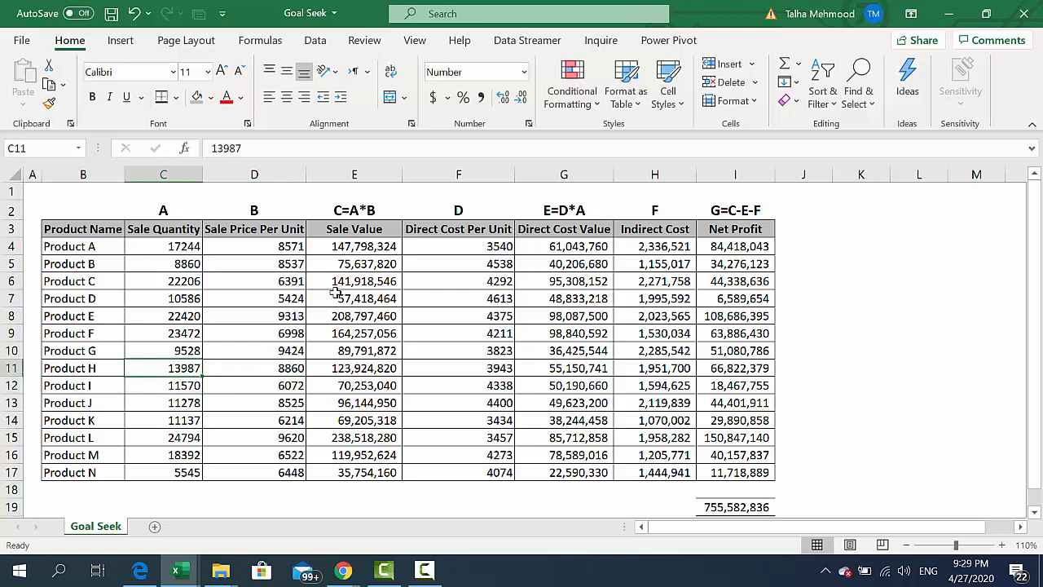
Trace Product H's row from sale quantity through to its net profit and the overall total in I19
{"action": "key", "text": "Right"}
{"action": "key", "text": "Right"}
{"action": "key", "text": "Right"}
{"action": "key", "text": "Right"}
{"action": "key", "text": "Right"}
{"action": "key", "text": "Right"}
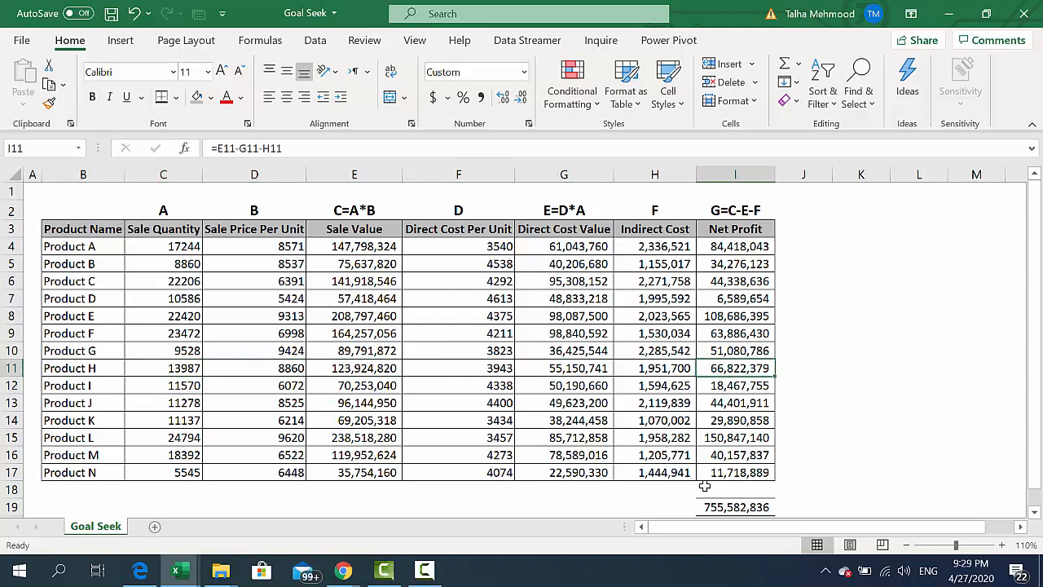
{"action": "left_click", "coordinate": [721, 507]}
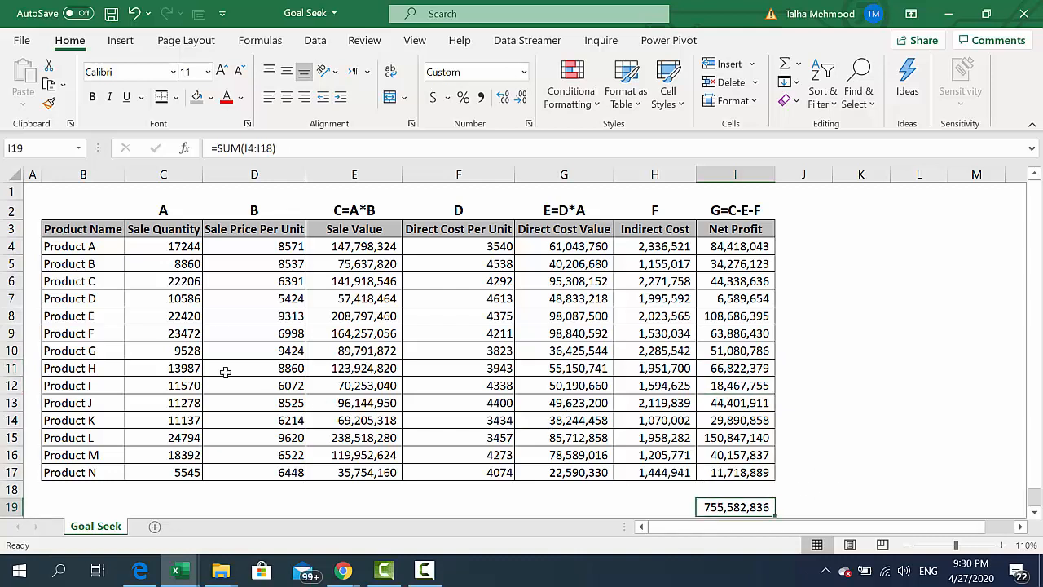
Set Product H's sale quantity in C11 to 15000
{"action": "left_click", "coordinate": [190, 370]}
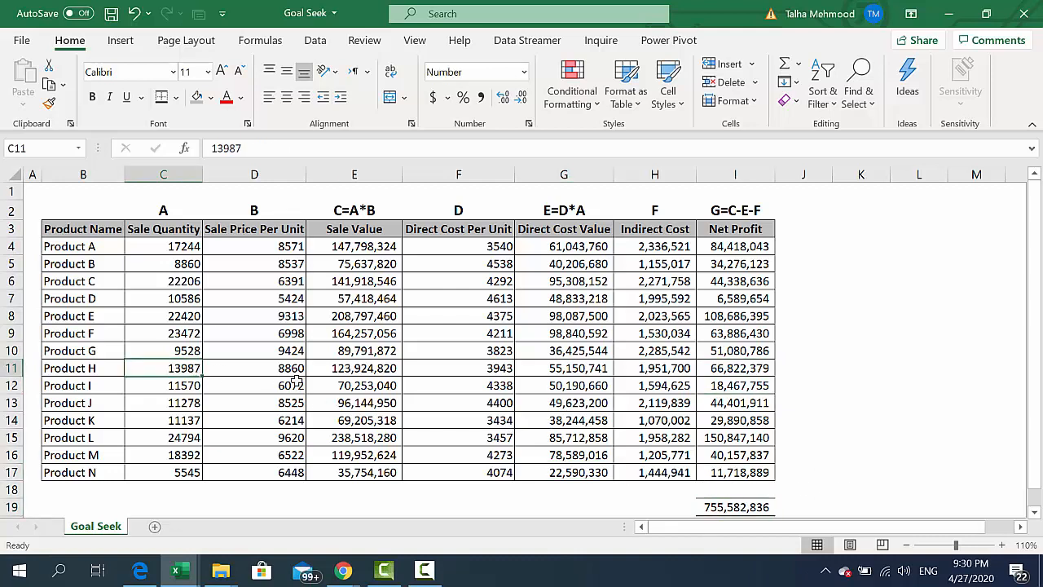
{"action": "type", "text": "15000"}
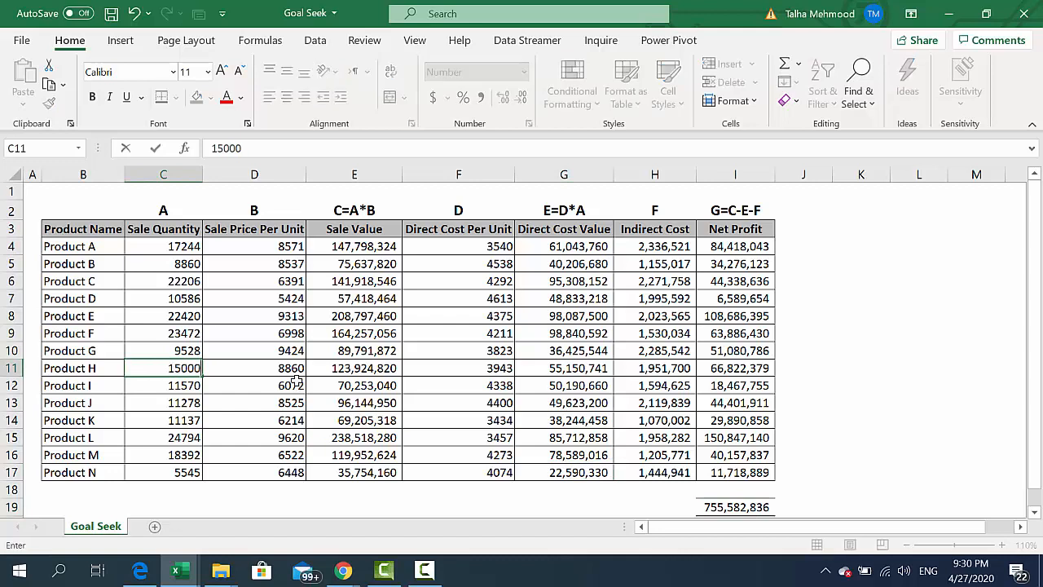
{"action": "key", "text": "Return"}
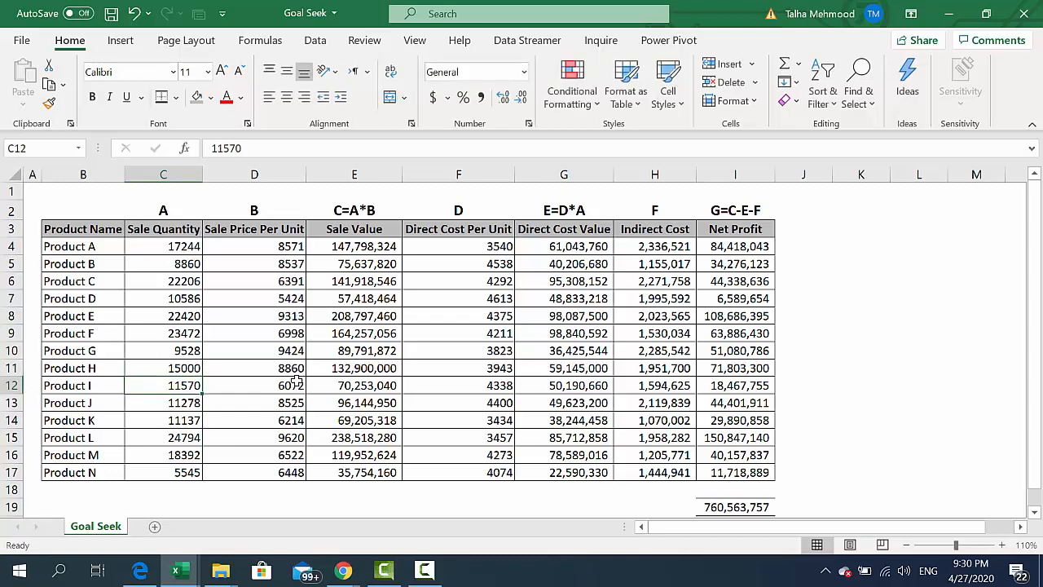
Raise Product H's sale quantity in C11 to 16000
{"action": "key", "text": "Up"}
{"action": "key", "text": "F2"}
{"action": "key", "text": "Left"}
{"action": "key", "text": "Left"}
{"action": "key", "text": "Left"}
{"action": "key", "text": "BackSpace"}
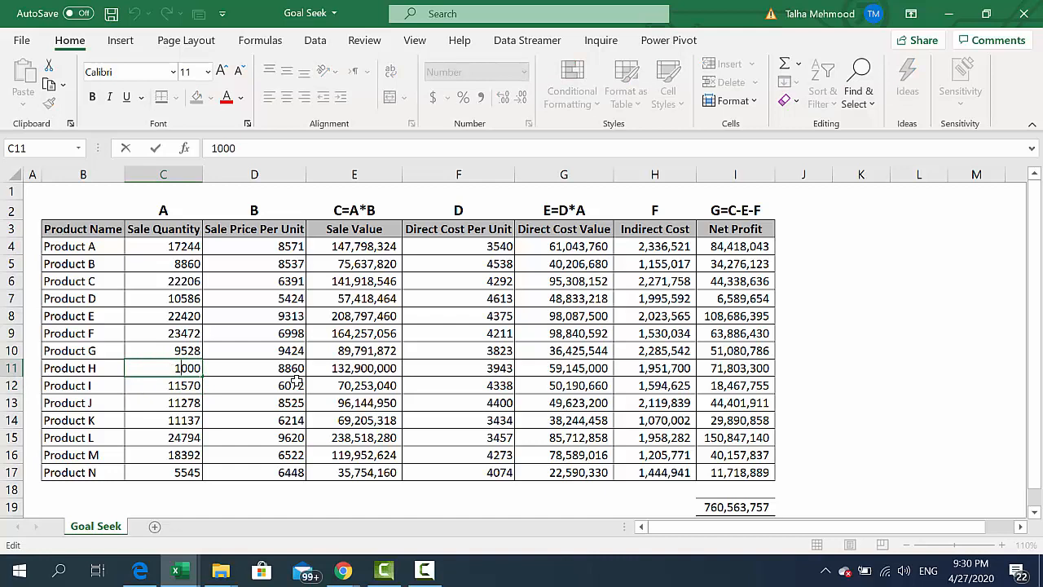
{"action": "type", "text": "6"}
{"action": "key", "text": "Return"}
Change Product H's sale quantity in C11 to 18000
{"action": "key", "text": "Up"}
{"action": "key", "text": "F2"}
{"action": "key", "text": "Left"}
{"action": "key", "text": "Left"}
{"action": "key", "text": "Left"}
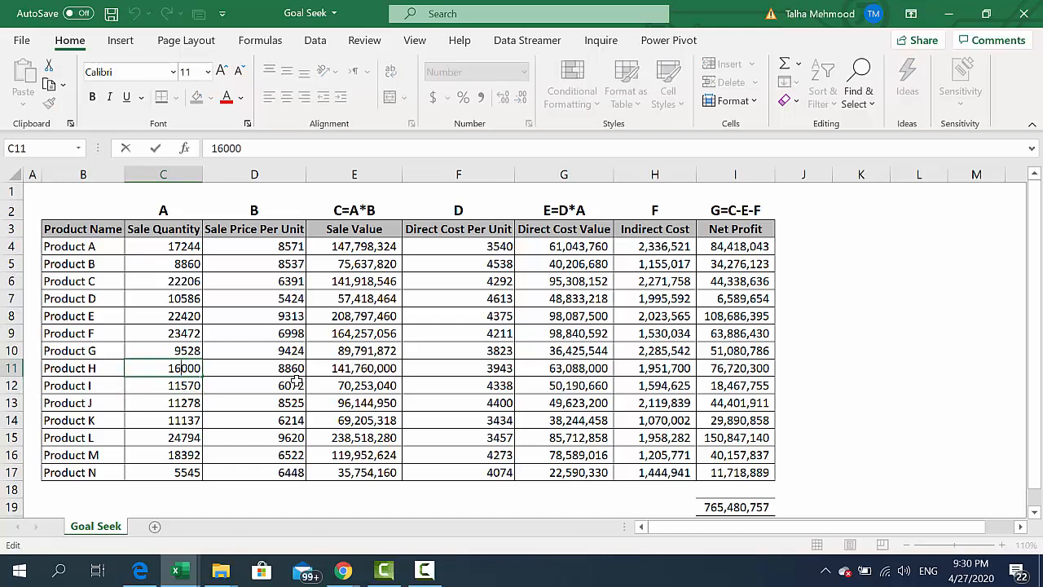
{"action": "key", "text": "BackSpace"}
{"action": "type", "text": "8"}
{"action": "key", "text": "Return"}
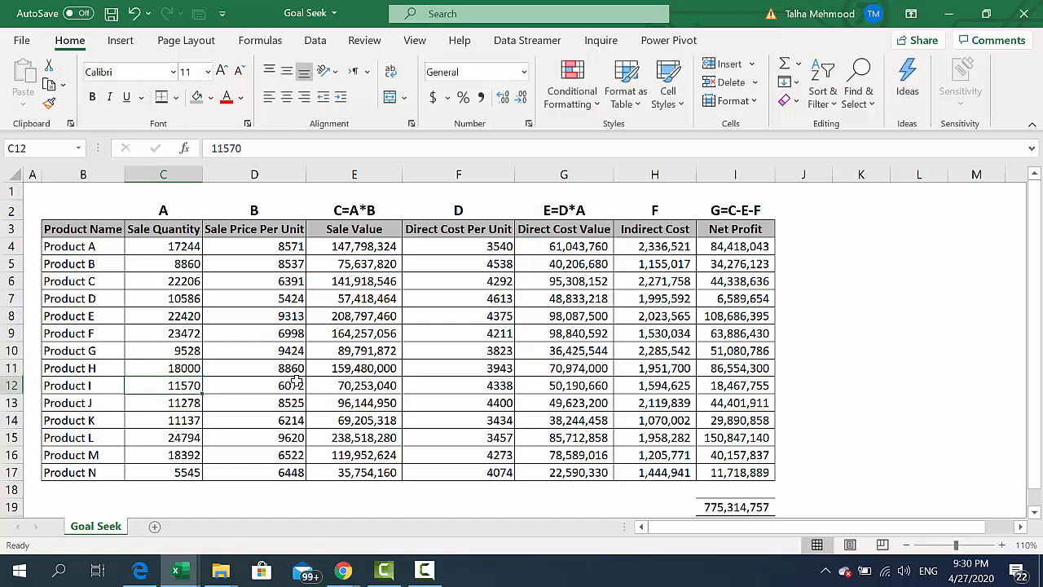
Increase Product H's sale quantity in C11 to 22000
{"action": "key", "text": "Up"}
{"action": "key", "text": "F2"}
{"action": "key", "text": "Left"}
{"action": "key", "text": "Left"}
{"action": "key", "text": "Left"}
{"action": "key", "text": "Left"}
{"action": "key", "text": "Left"}
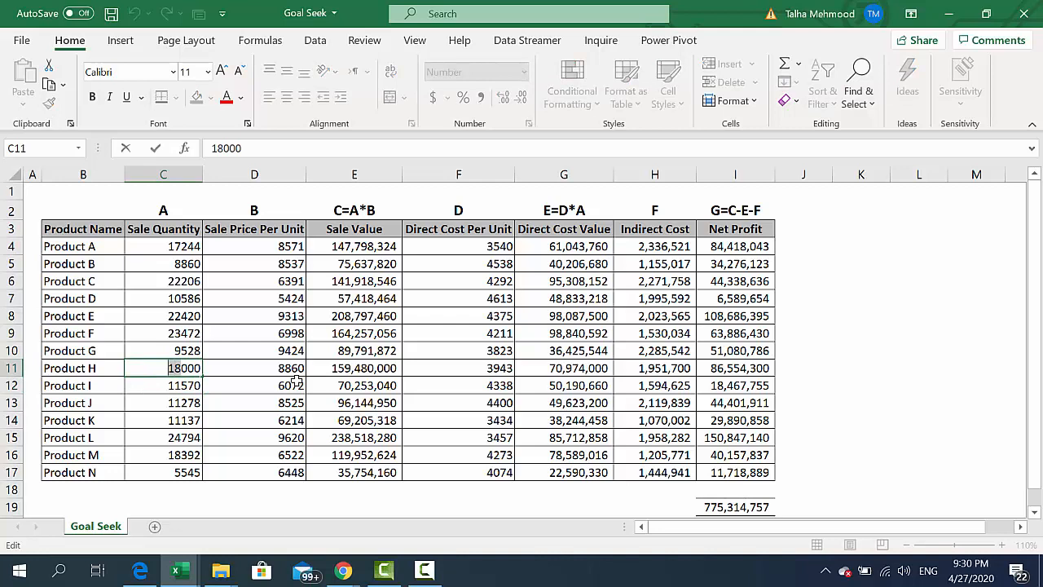
{"action": "key", "text": "Delete"}
{"action": "key", "text": "Delete"}
{"action": "type", "text": "22"}
{"action": "key", "text": "Return"}
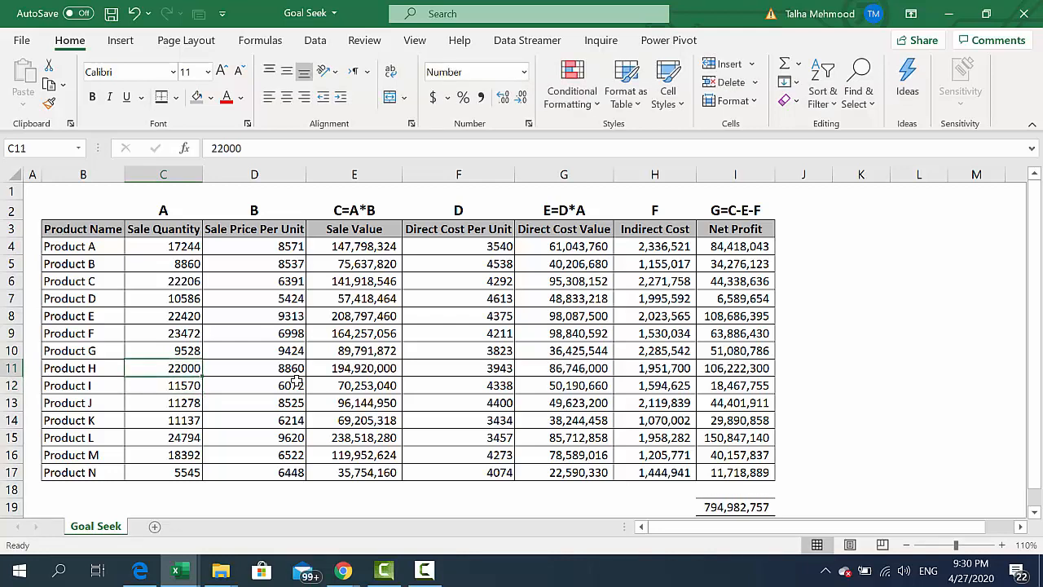
Set Product H's sale quantity in C11 to 23000
{"action": "key", "text": "F2"}
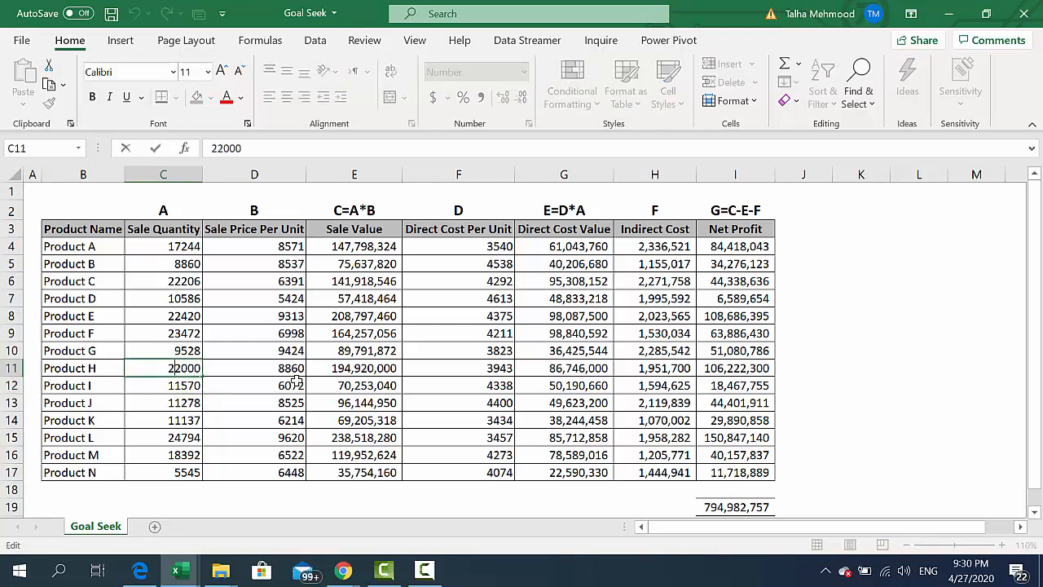
{"action": "key", "text": "BackSpace"}
{"action": "type", "text": "3"}
{"action": "key", "text": "Return"}
Change Product H's sale quantity in C11 to 24000
{"action": "key", "text": "Up"}
{"action": "key", "text": "F2"}
{"action": "key", "text": "Left"}
{"action": "key", "text": "Left"}
{"action": "key", "text": "Left"}
{"action": "key", "text": "Left"}
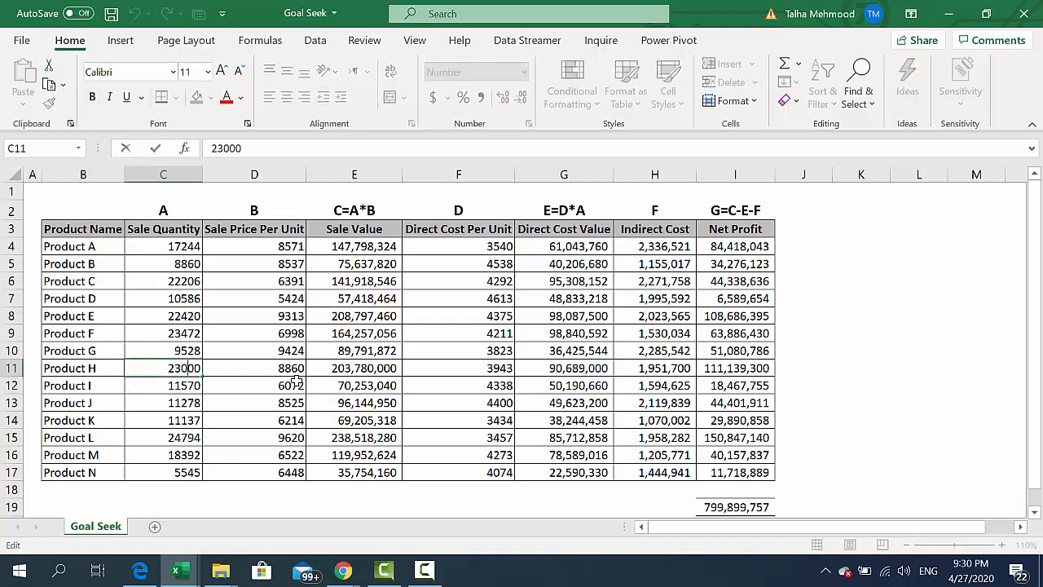
{"action": "key", "text": "Delete"}
{"action": "type", "text": "4"}
{"action": "key", "text": "Return"}
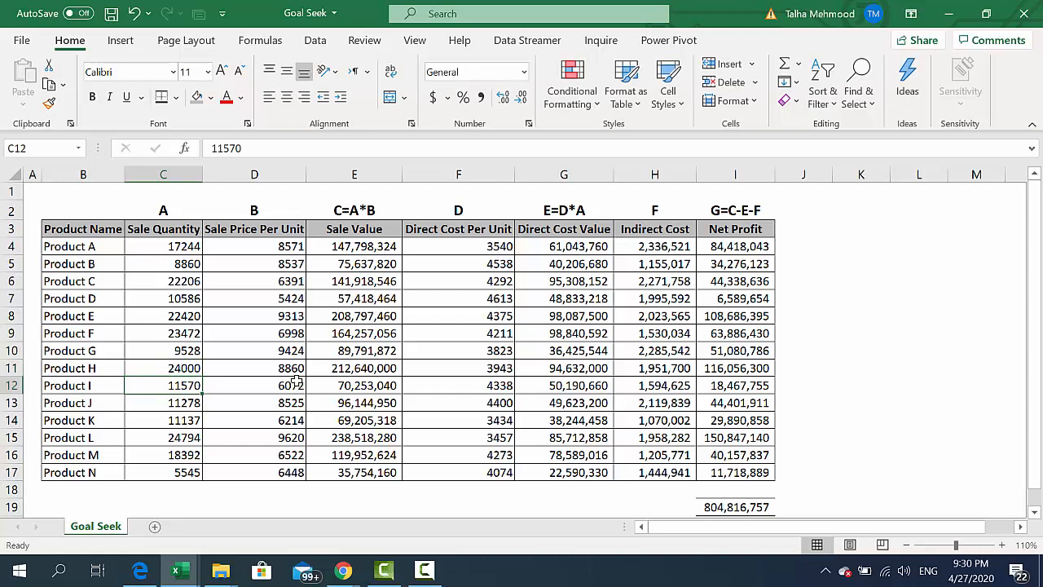
Lower Product H's sale quantity in C11 to 23500
{"action": "key", "text": "Up"}
{"action": "key", "text": "F2"}
{"action": "key", "text": "Left"}
{"action": "key", "text": "Left"}
{"action": "key", "text": "Left"}
{"action": "key", "text": "Left"}
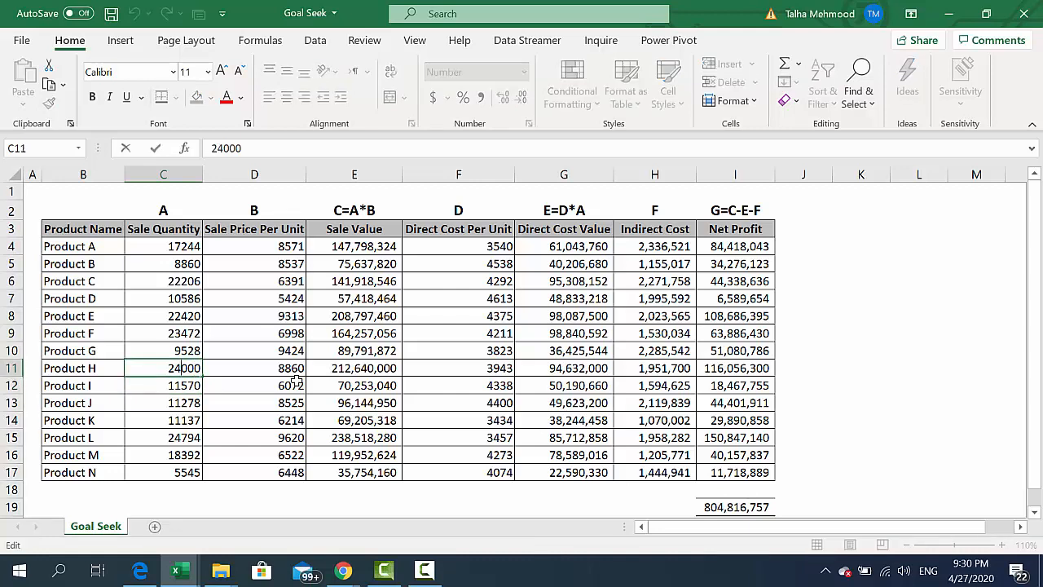
{"action": "key", "text": "Delete"}
{"action": "type", "text": "3"}
{"action": "key", "text": "Delete"}
{"action": "type", "text": "5"}
{"action": "key", "text": "Return"}
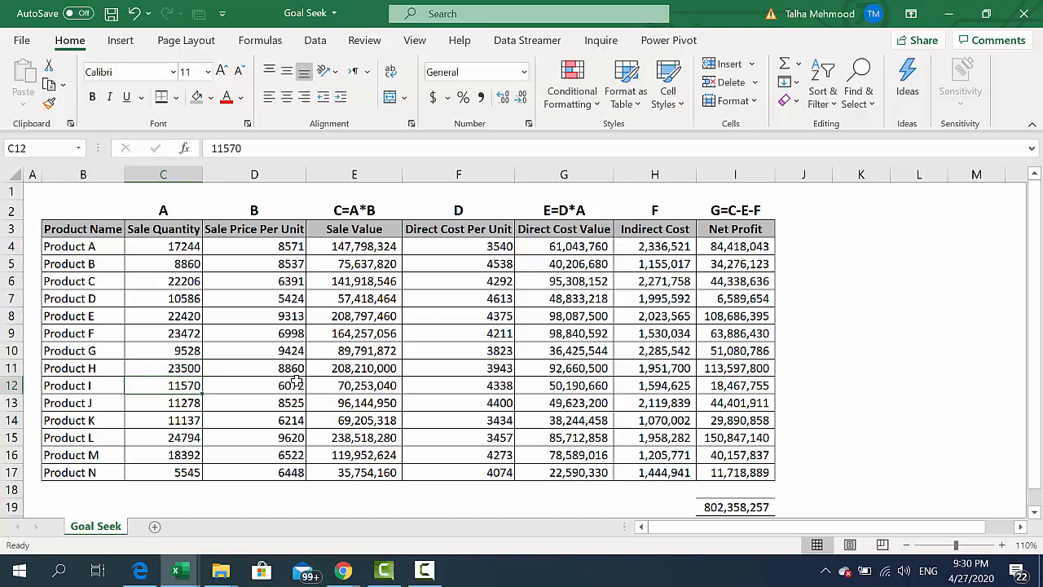
{"action": "key", "text": "Up"}
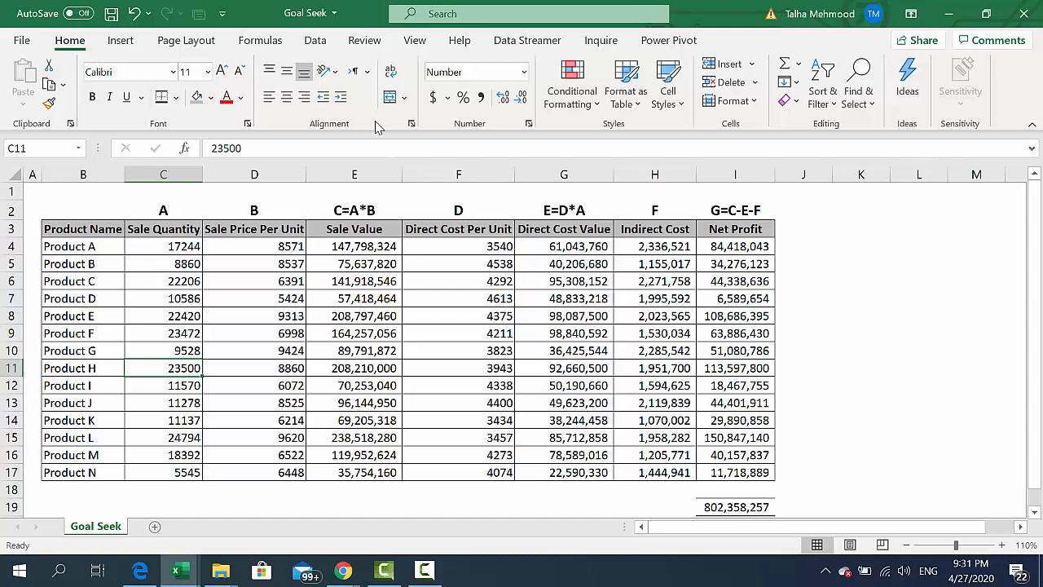
Start a Goal Seek what-if analysis with the total net profit in I19 as the set cell
{"action": "left_click", "coordinate": [315, 41]}
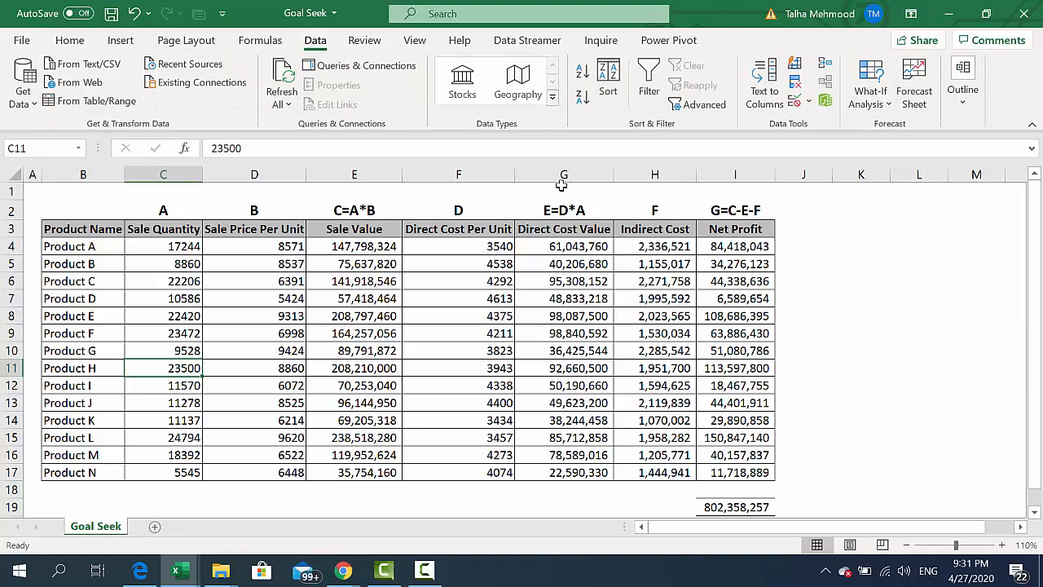
{"action": "left_click", "coordinate": [70, 42]}
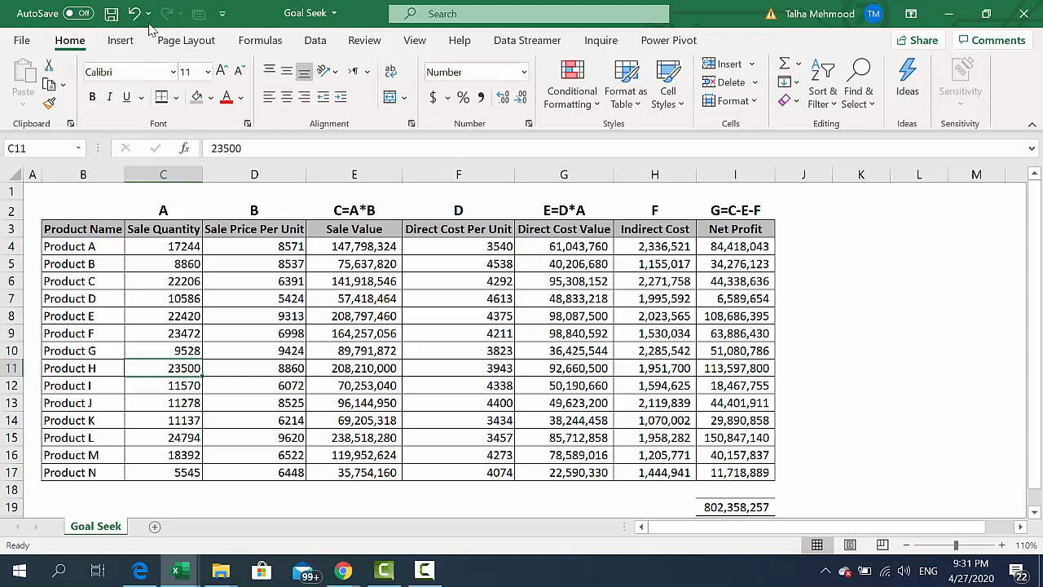
{"action": "left_click", "coordinate": [317, 44]}
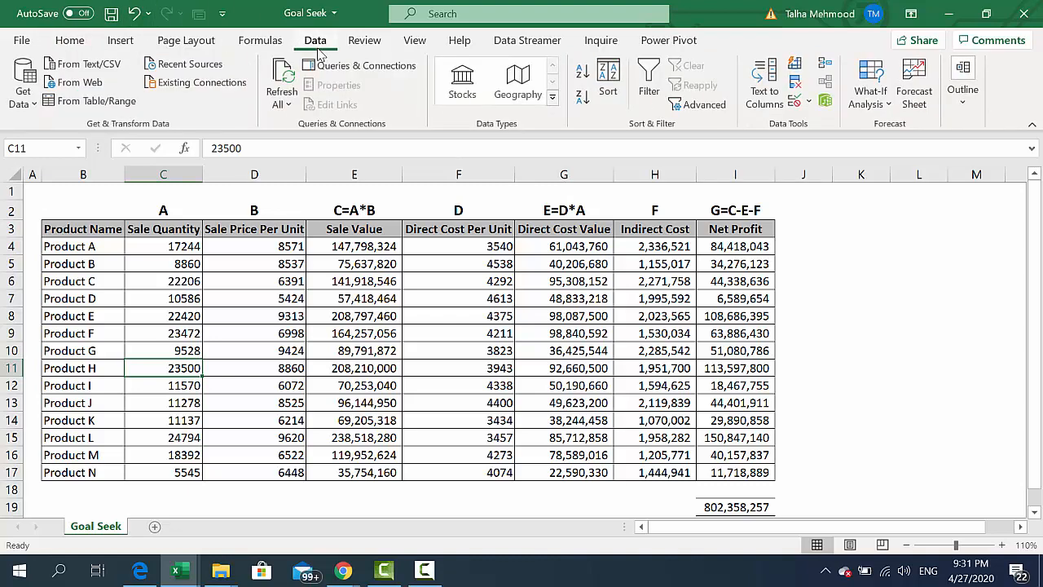
{"action": "left_click", "coordinate": [559, 401]}
{"action": "left_click", "coordinate": [811, 401]}
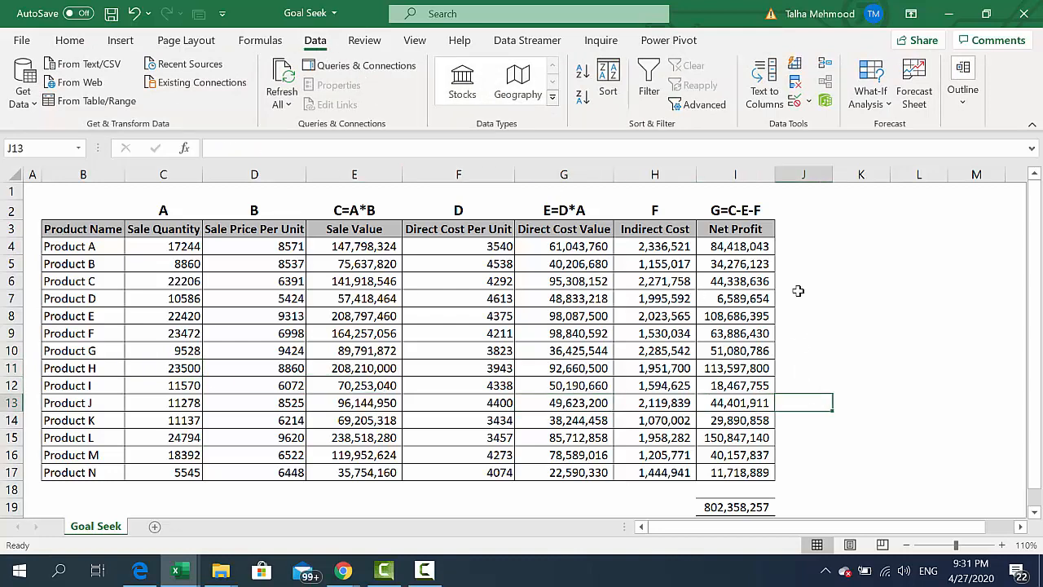
{"action": "left_click", "coordinate": [880, 104]}
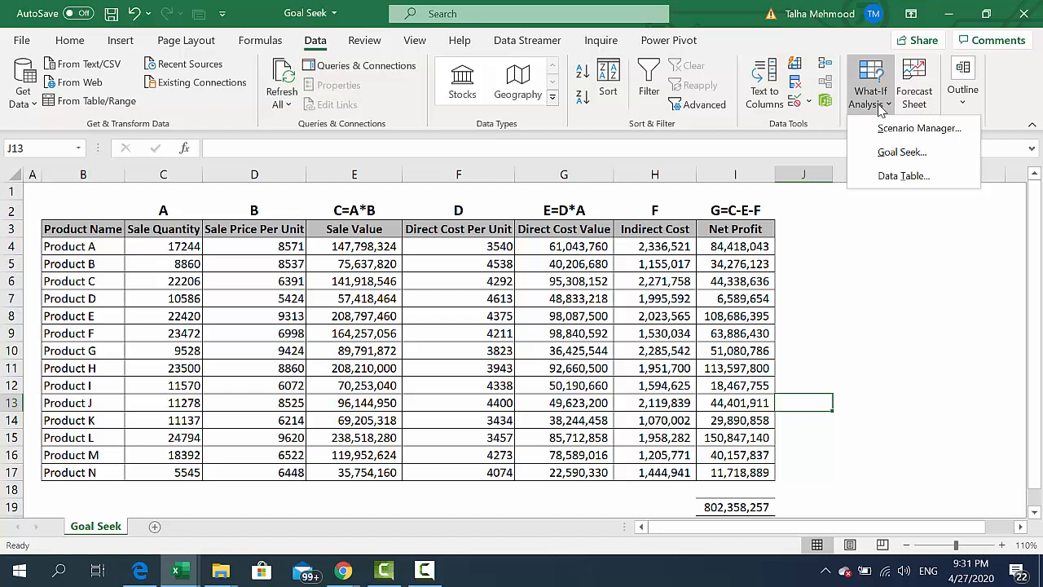
{"action": "left_click", "coordinate": [902, 153]}
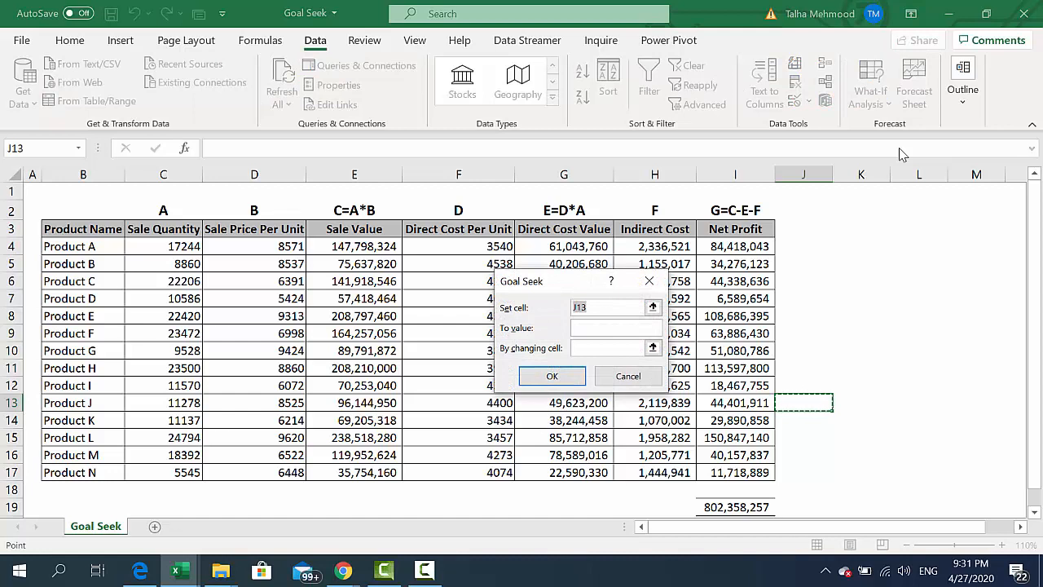
{"action": "left_click", "coordinate": [652, 306]}
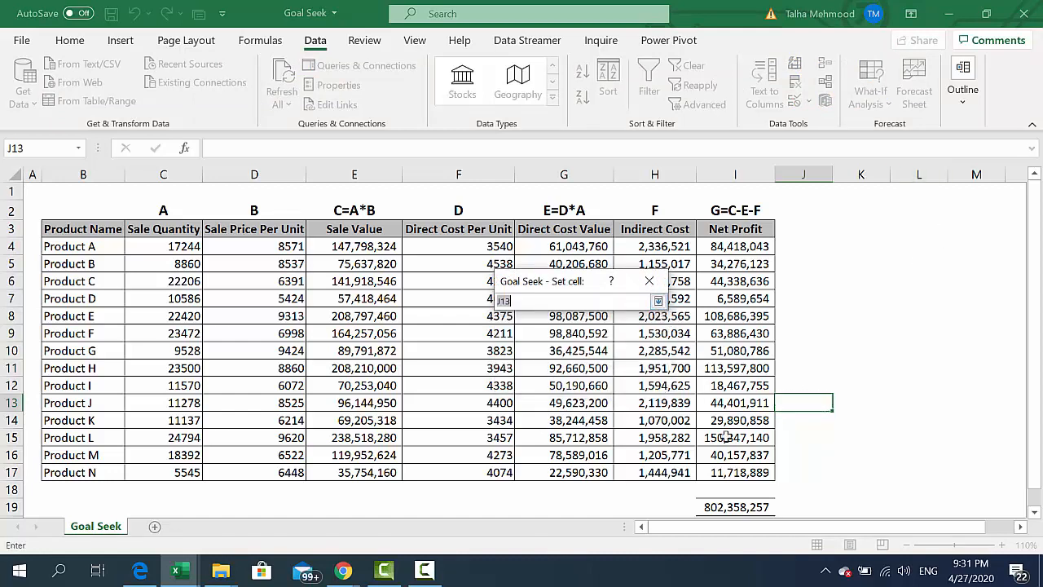
{"action": "left_click", "coordinate": [733, 507]}
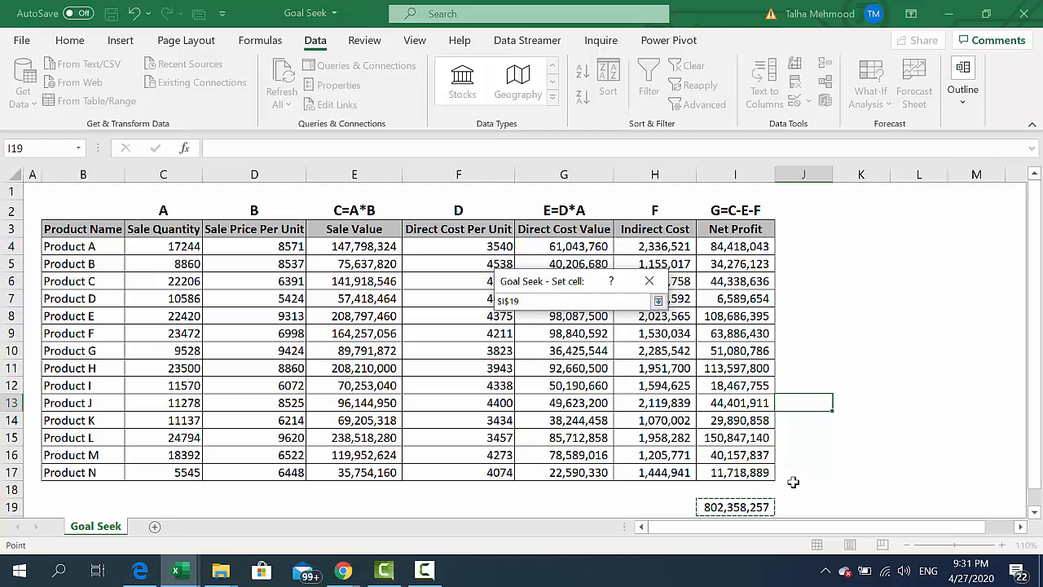
{"action": "left_click", "coordinate": [657, 301]}
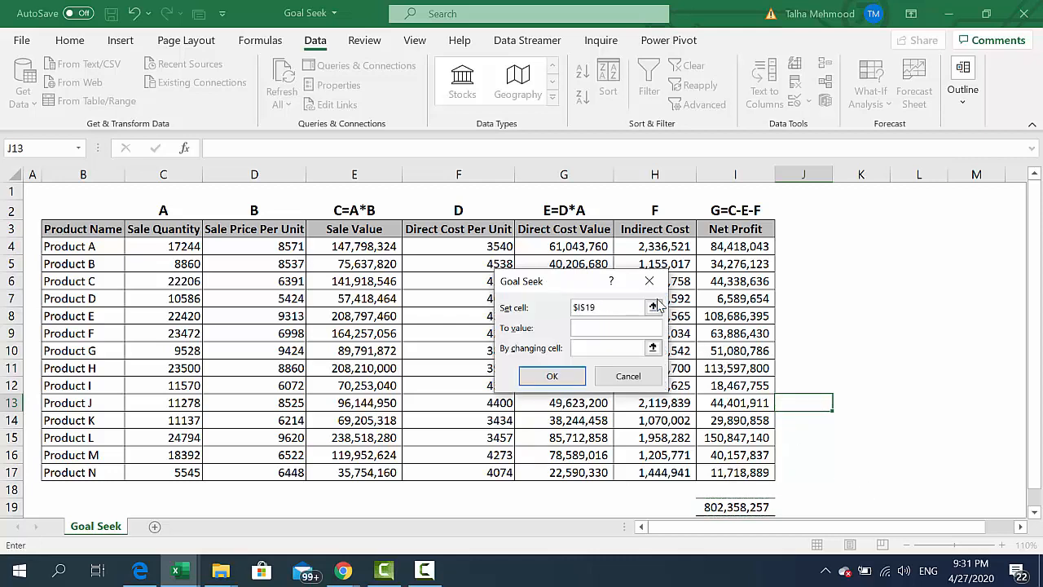
Goal-seek a value of 800000000 by changing Product H's sale quantity in C11, and accept the solution
{"action": "left_click", "coordinate": [611, 329]}
{"action": "type", "text": "800000000"}
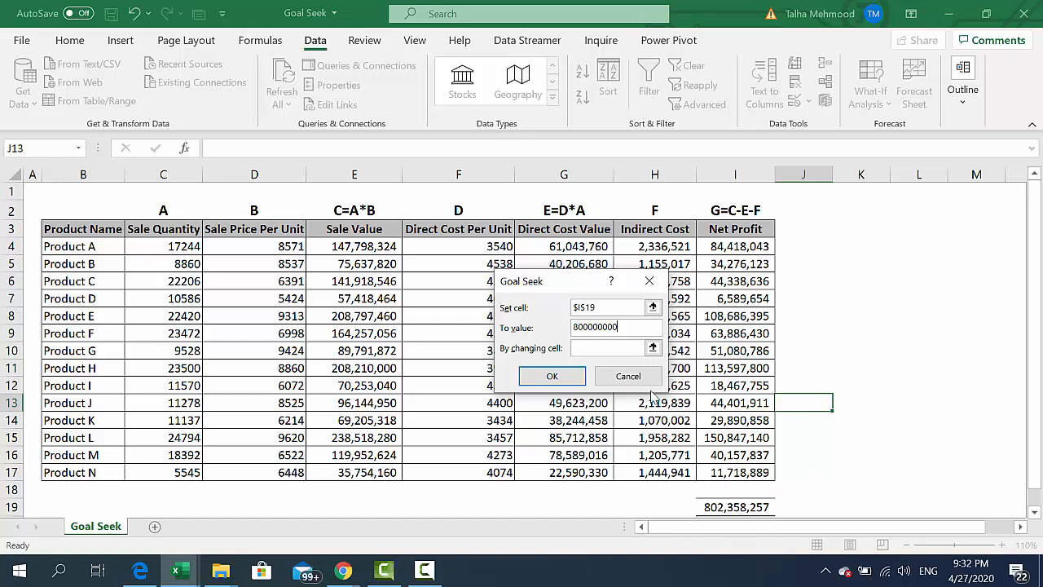
{"action": "left_click", "coordinate": [653, 348]}
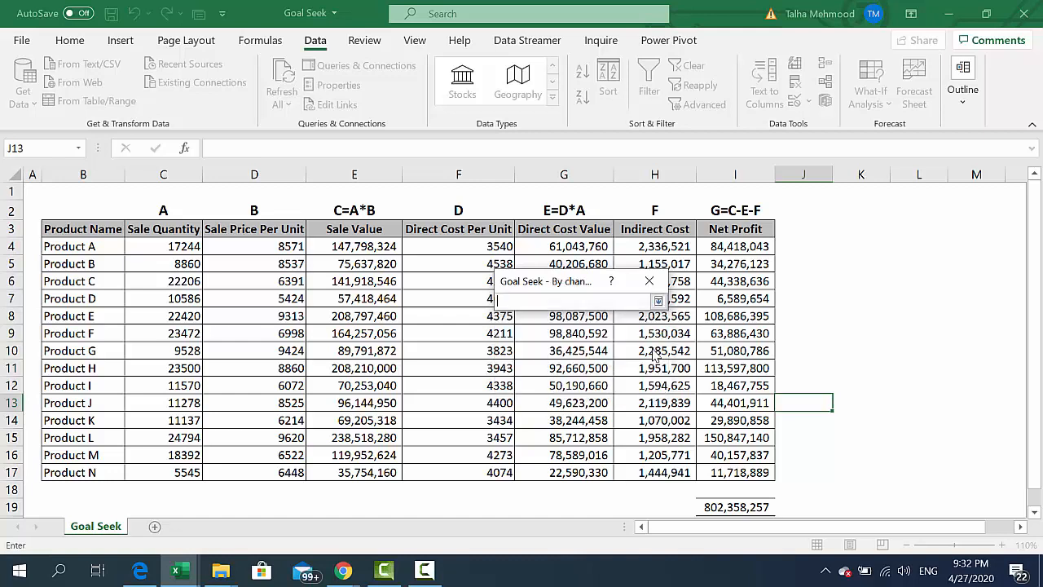
{"action": "left_click", "coordinate": [183, 371]}
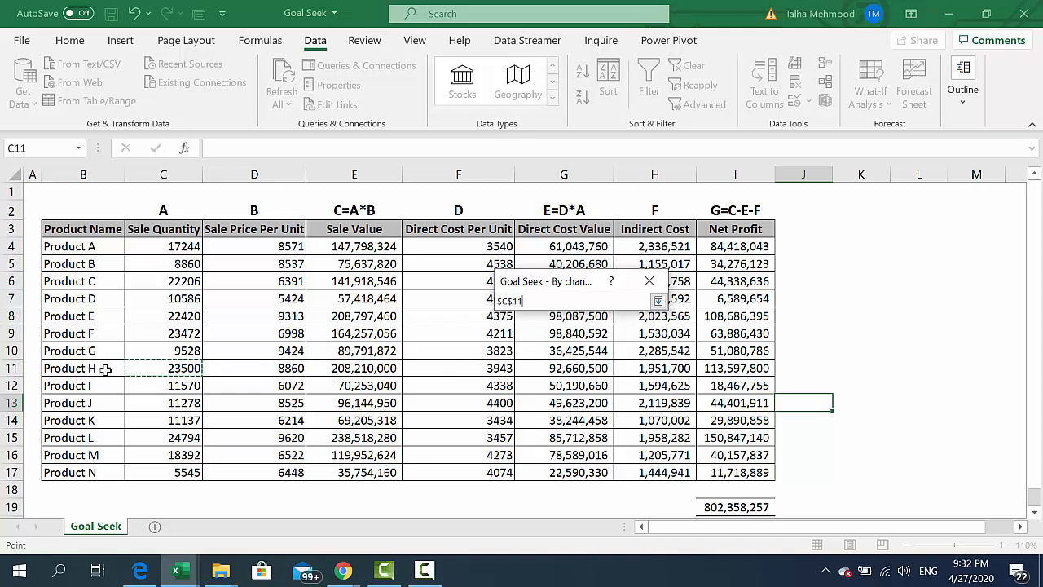
{"action": "left_click", "coordinate": [659, 300]}
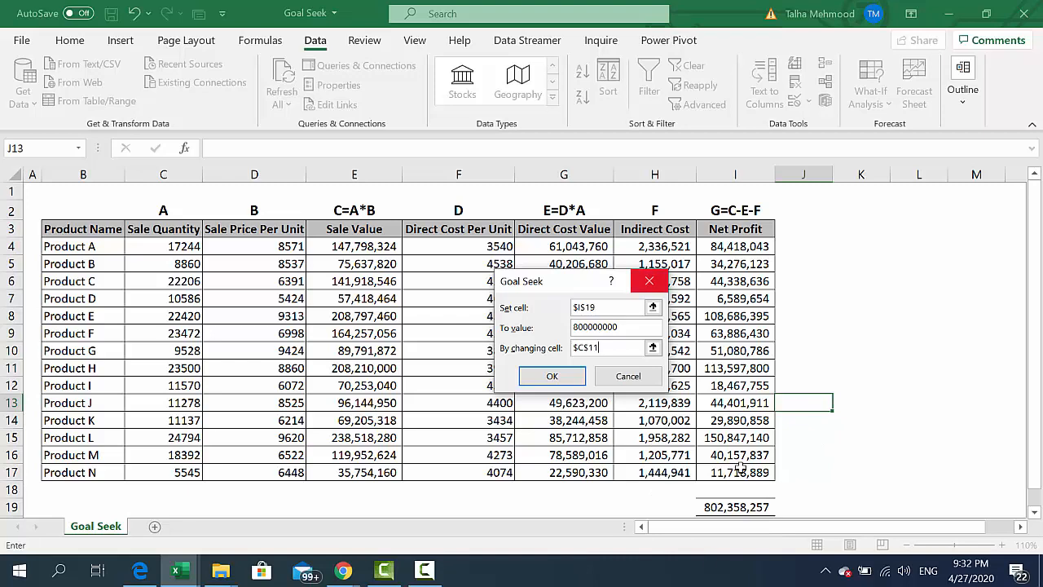
{"action": "left_click", "coordinate": [564, 378]}
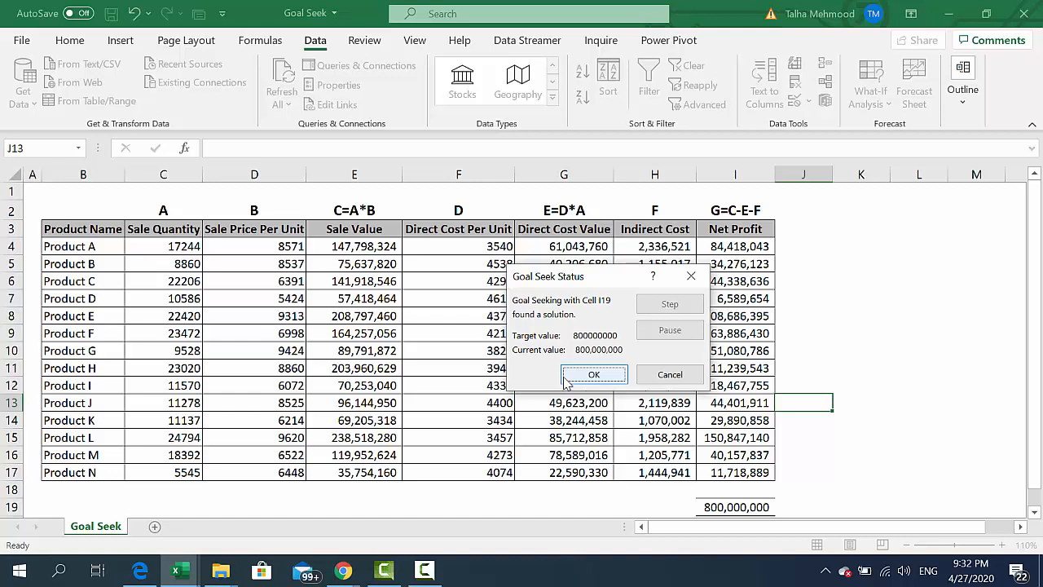
{"action": "left_click", "coordinate": [566, 379]}
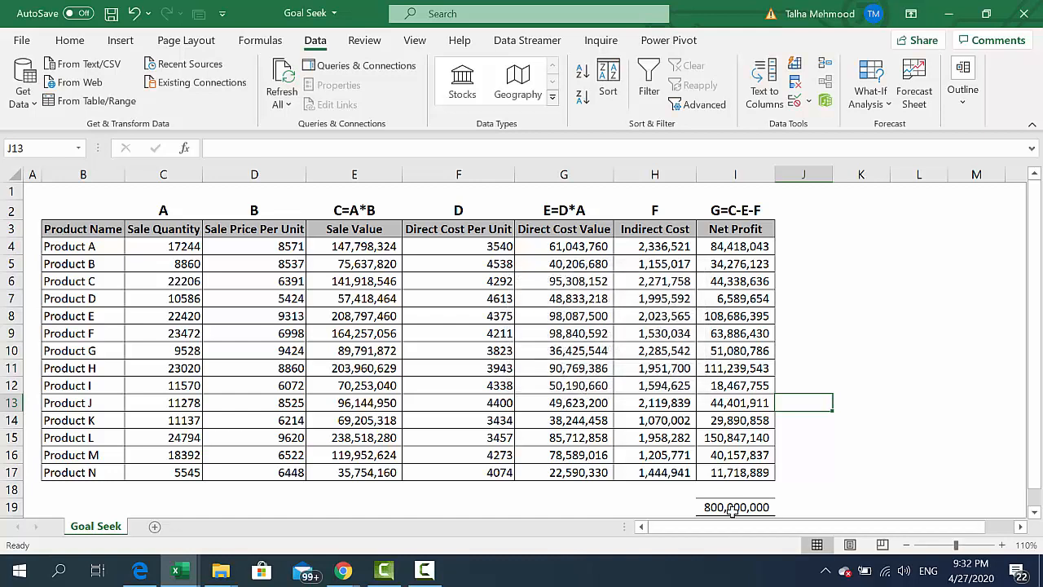
Reset Product H's sale quantity in C11 to 15000
{"action": "left_click", "coordinate": [198, 369]}
{"action": "type", "text": "15000"}
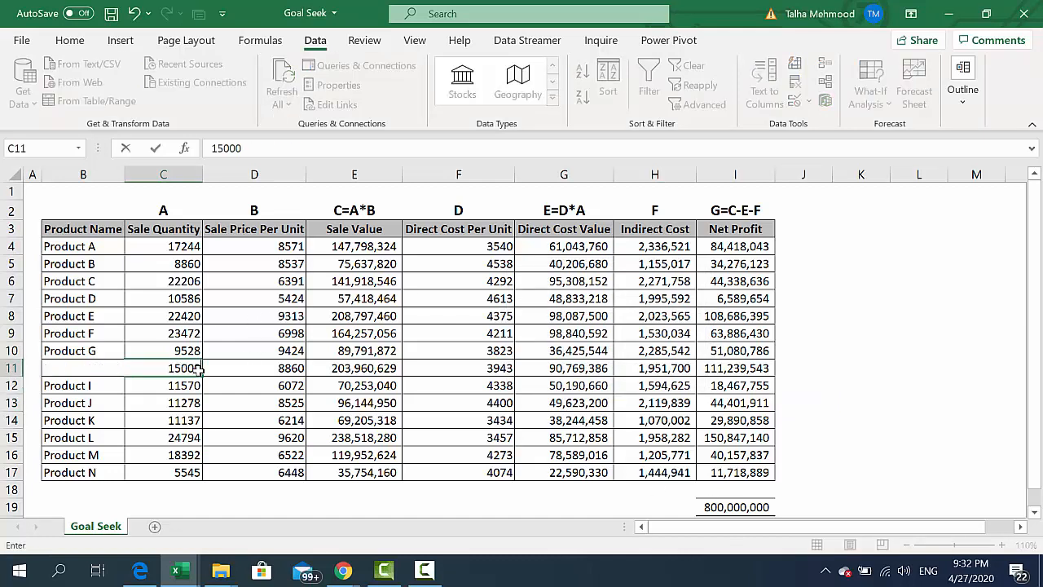
{"action": "key", "text": "BackSpace"}
{"action": "type", "text": "000"}
{"action": "key", "text": "Return"}
Change Product H's sale quantity in C11 to 16000
{"action": "left_click", "coordinate": [198, 369]}
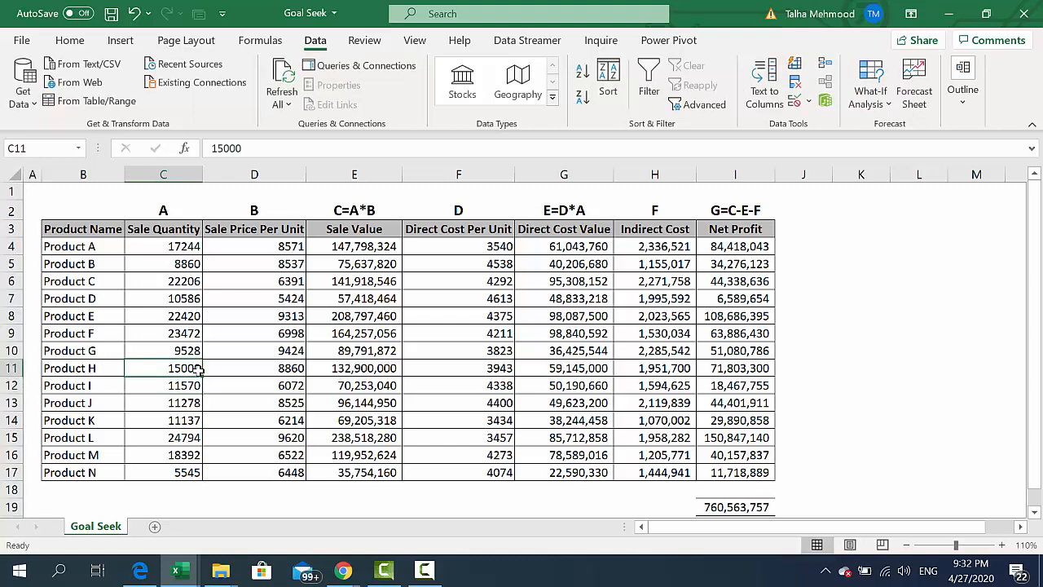
{"action": "type", "text": "16000"}
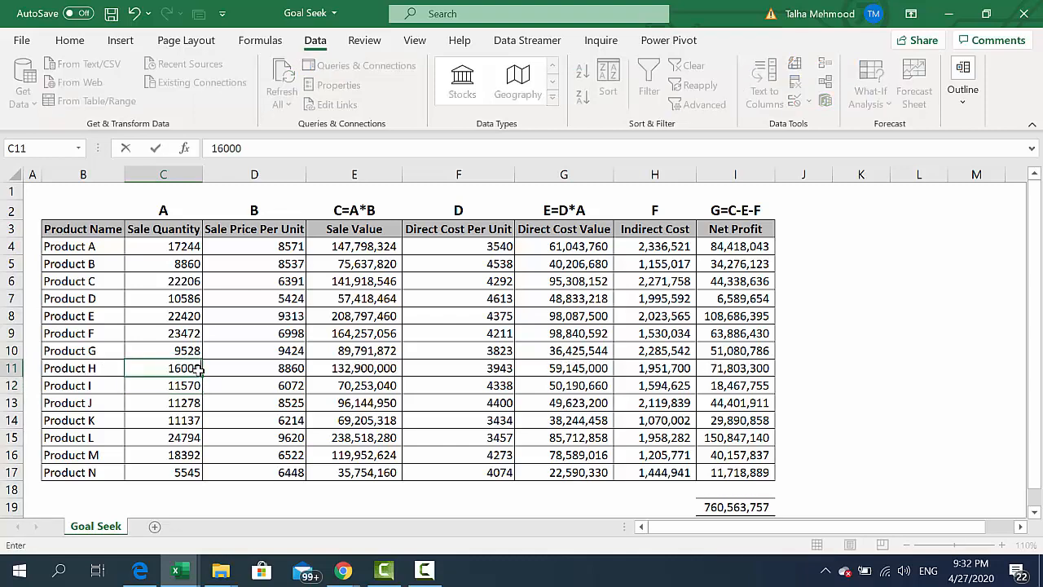
{"action": "key", "text": "Return"}
{"action": "left_click", "coordinate": [198, 369]}
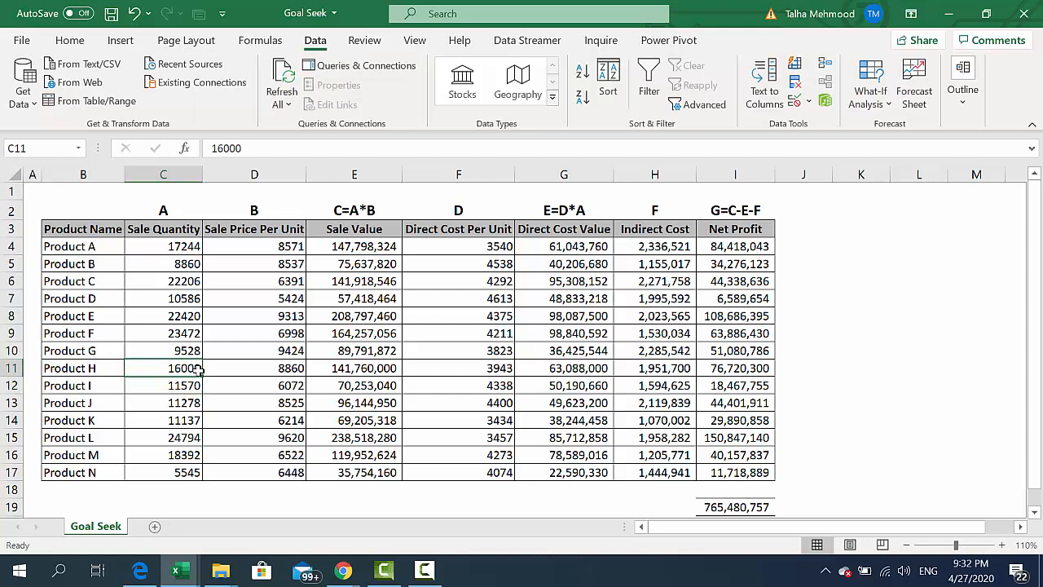
Start a new Goal Seek with the total net profit cell I19 as the set cell
{"action": "left_click", "coordinate": [877, 102]}
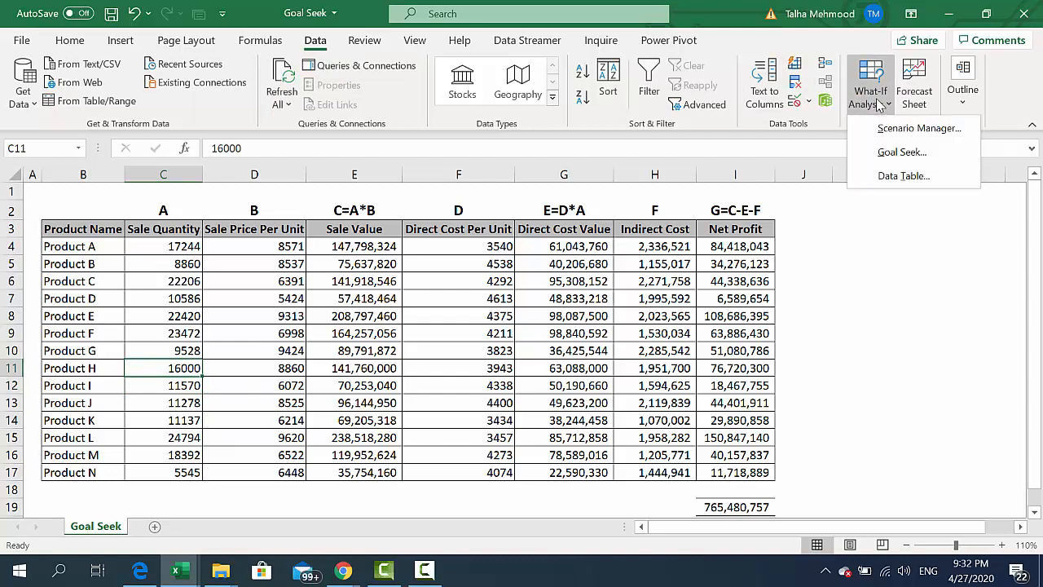
{"action": "left_click", "coordinate": [896, 151]}
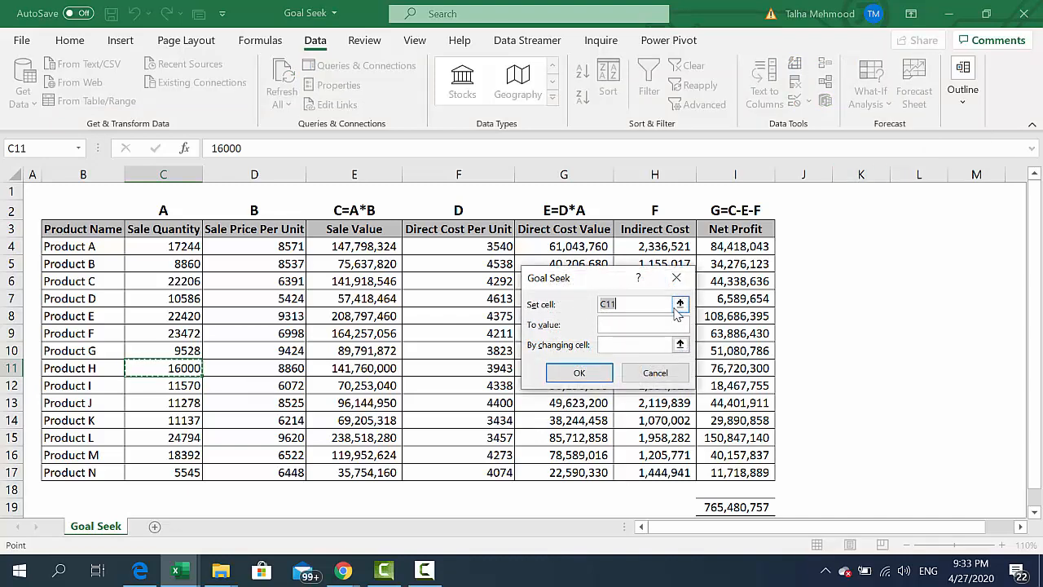
{"action": "left_click", "coordinate": [680, 304]}
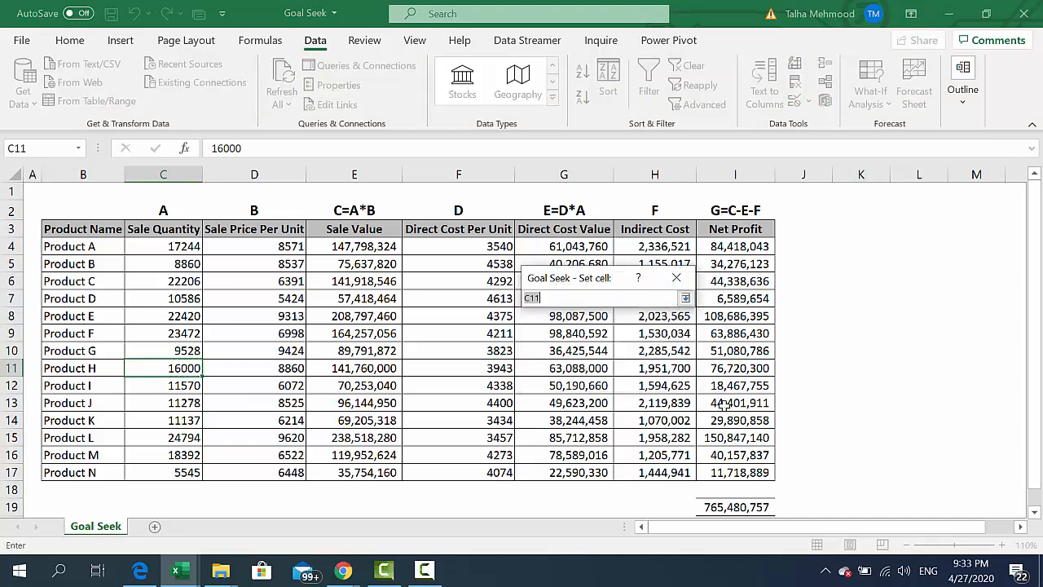
{"action": "left_click", "coordinate": [733, 506]}
{"action": "left_click", "coordinate": [685, 298]}
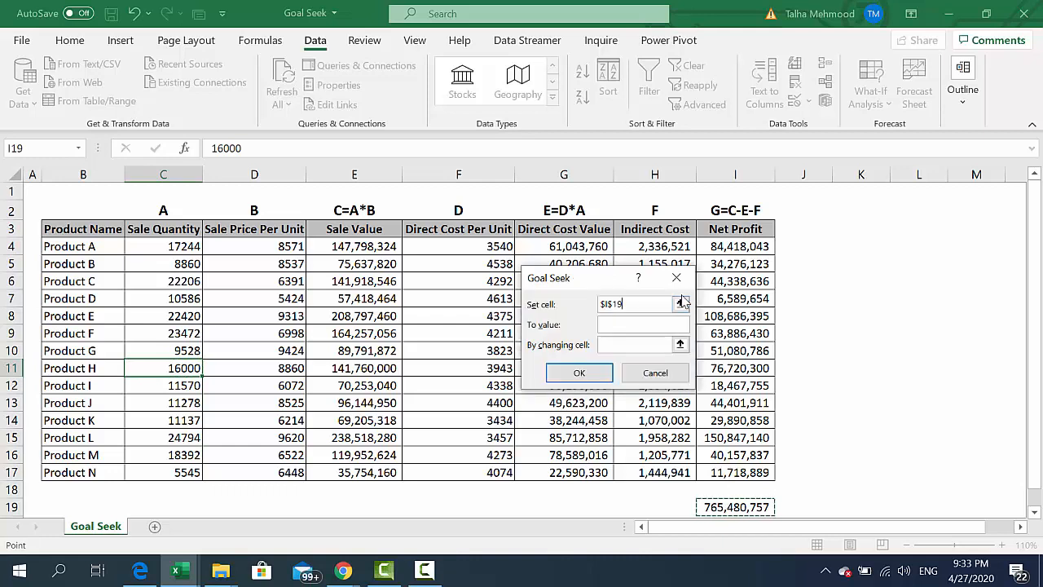
Set the target value to 800000000 and the changing cell to C11, then solve and keep the result
{"action": "left_click", "coordinate": [634, 325]}
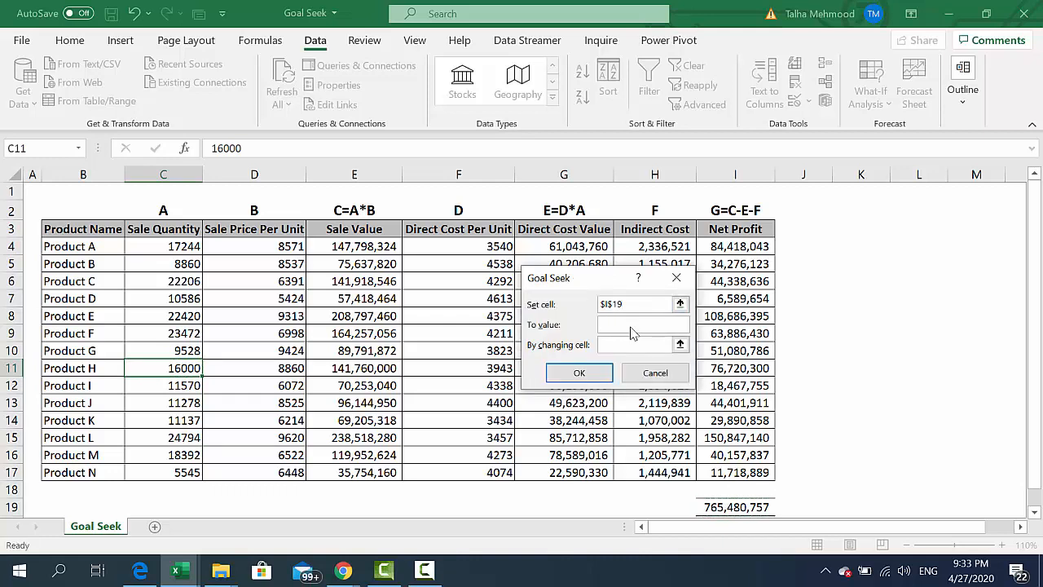
{"action": "type", "text": "800000000"}
{"action": "left_click", "coordinate": [679, 343]}
{"action": "left_click", "coordinate": [258, 368]}
{"action": "key", "text": "Left"}
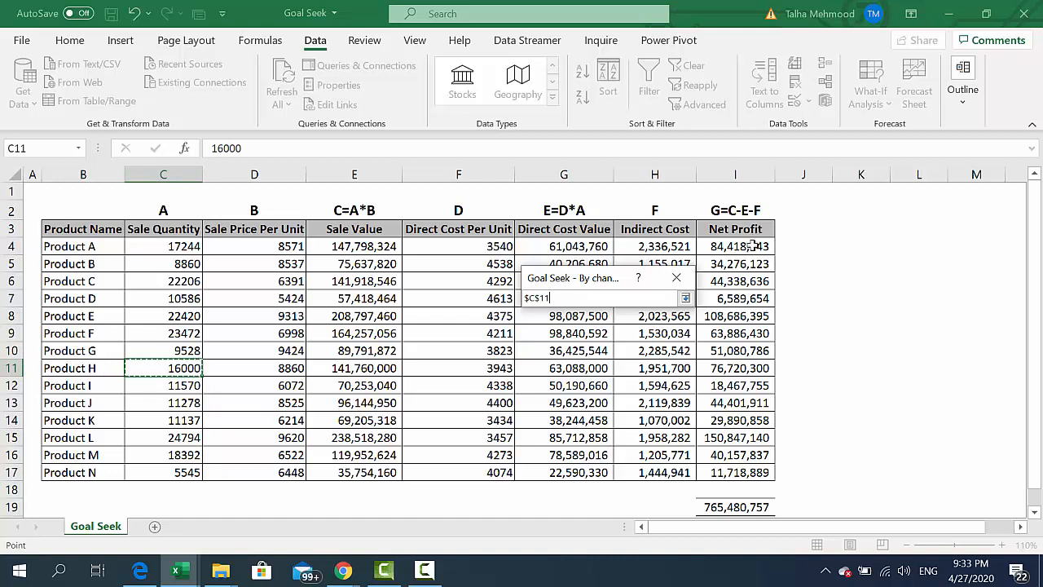
{"action": "left_click", "coordinate": [685, 298]}
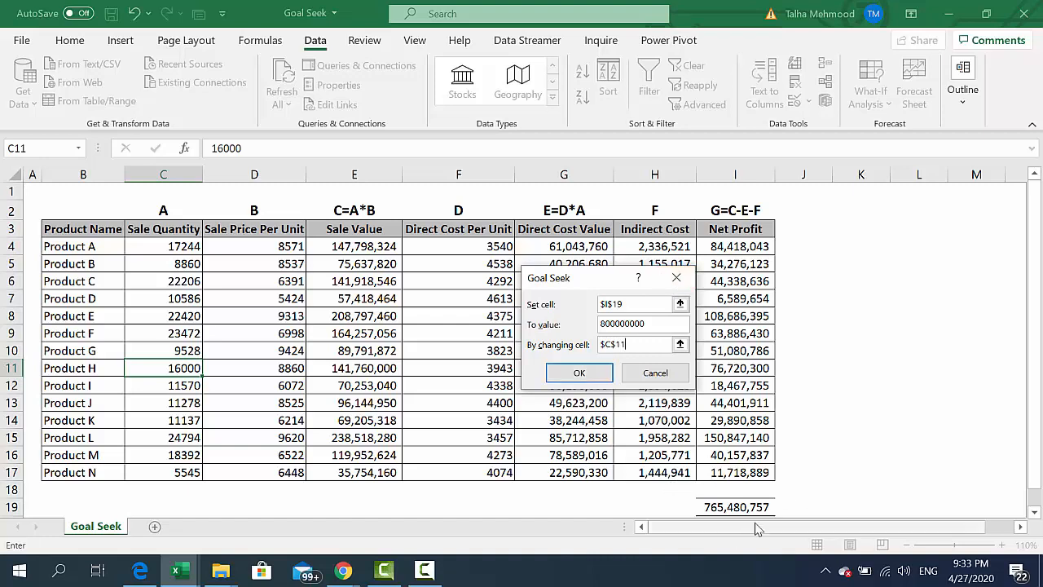
{"action": "left_click", "coordinate": [588, 376]}
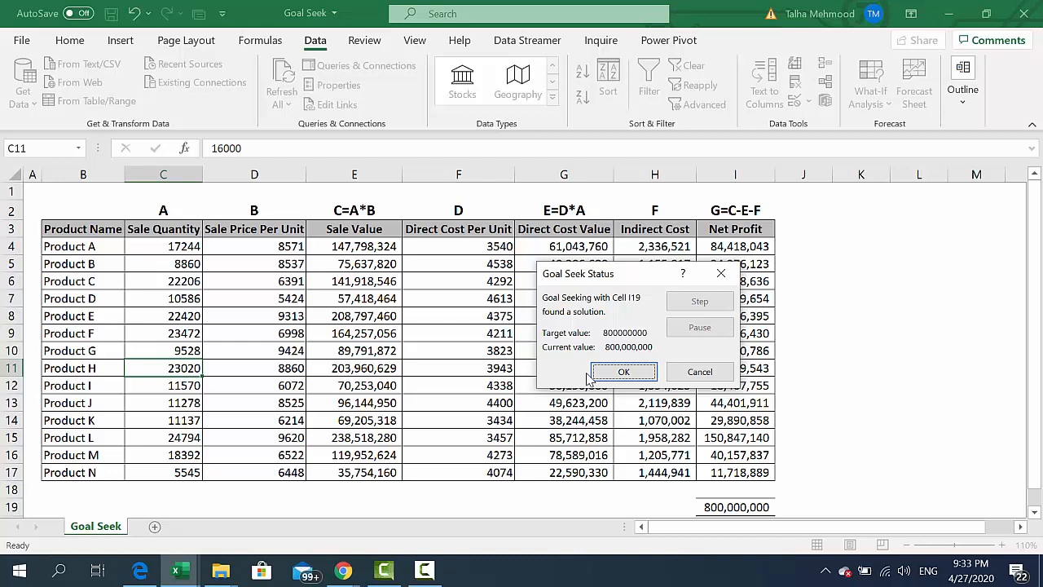
{"action": "left_click", "coordinate": [598, 375]}
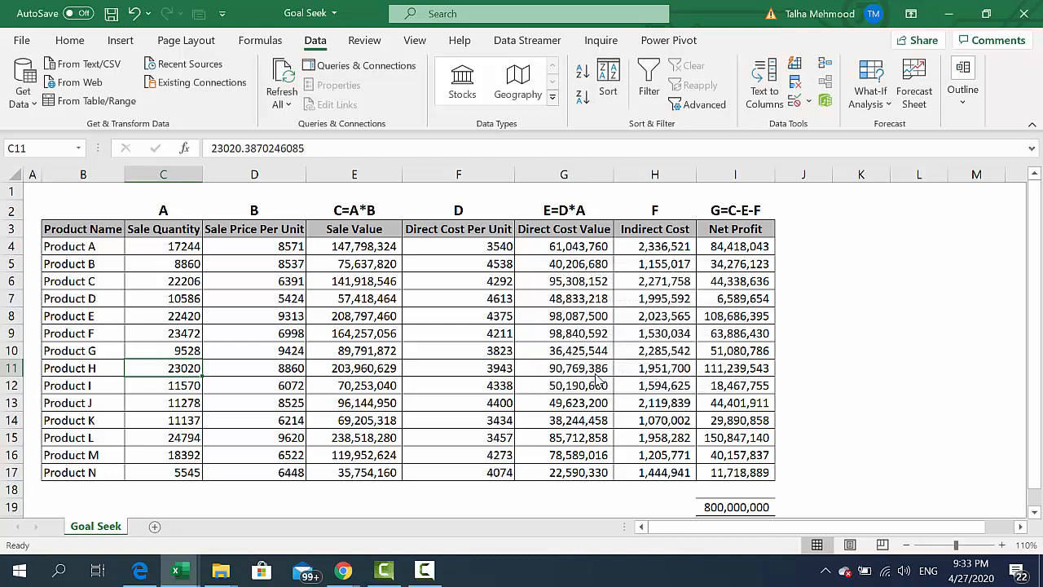